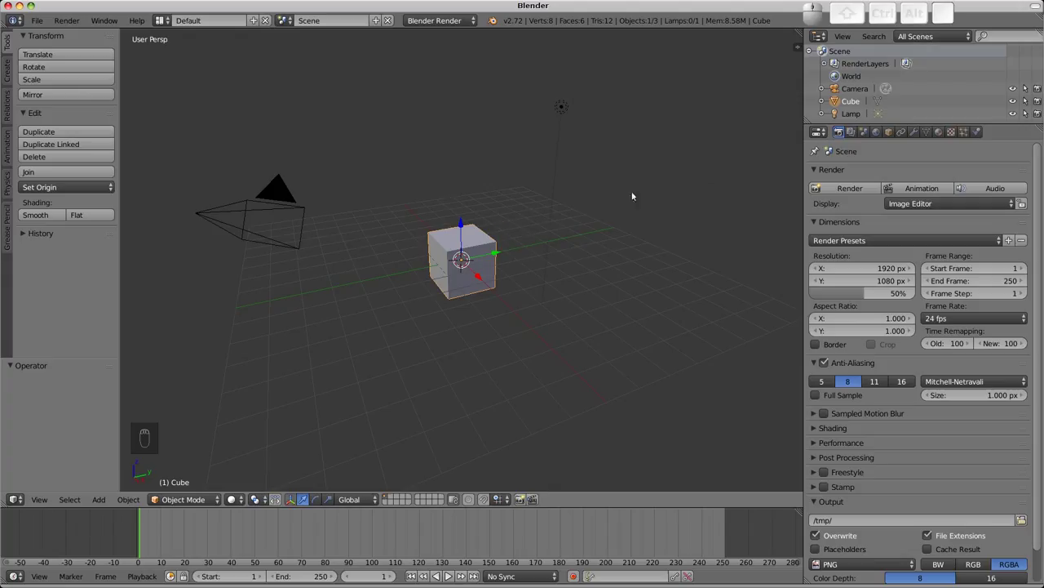
# Enlarge the Outliner area and turn it into a second 3D view looking through the camera
pyautogui.moveTo(834, 125); pyautogui.dragTo(831, 235)
pyautogui.click(819, 36)
pyautogui.click(833, 47)
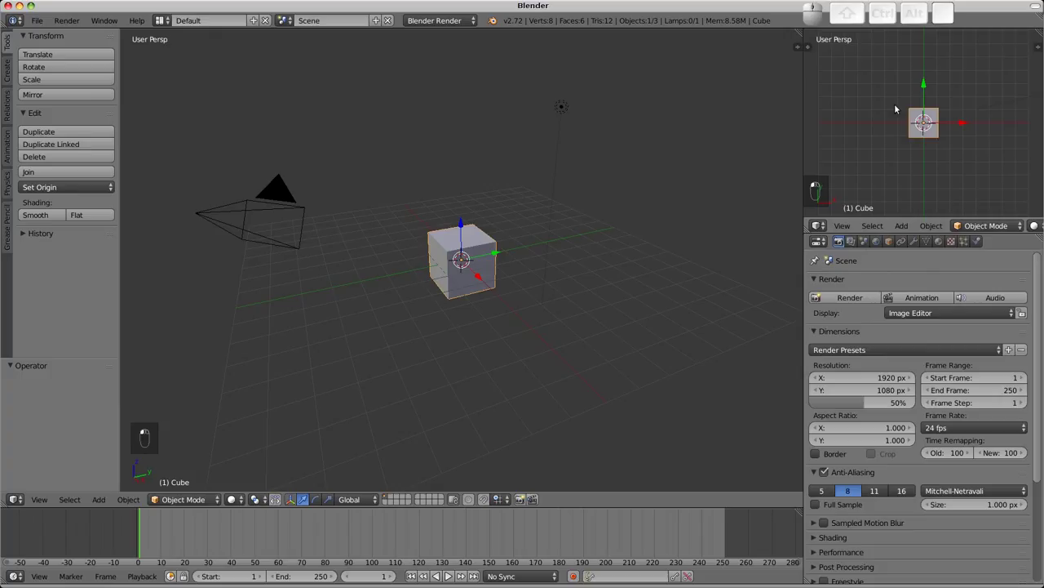
pyautogui.press('KP_0')
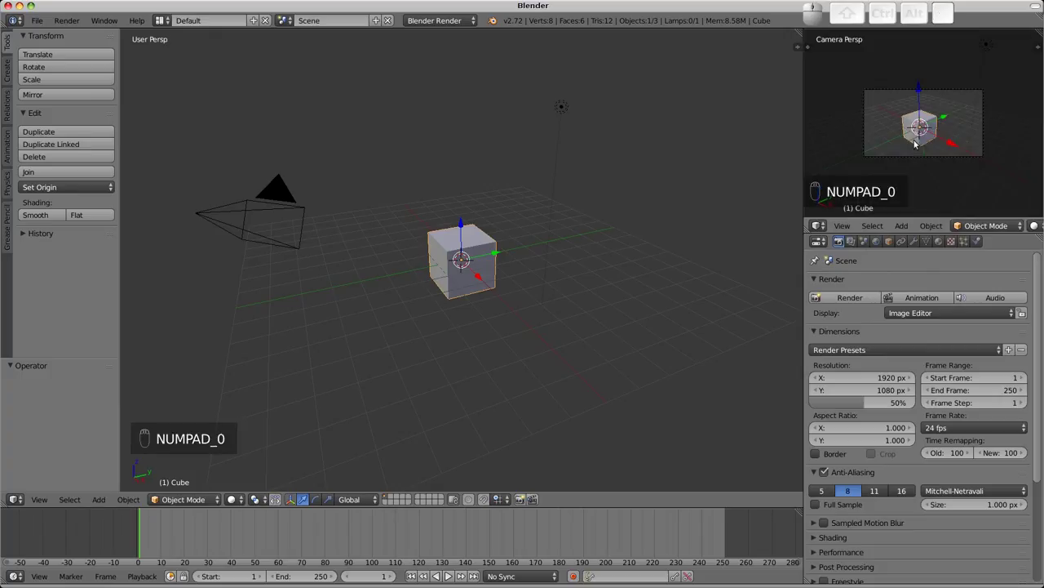
pyautogui.scroll(3, 921, 128)
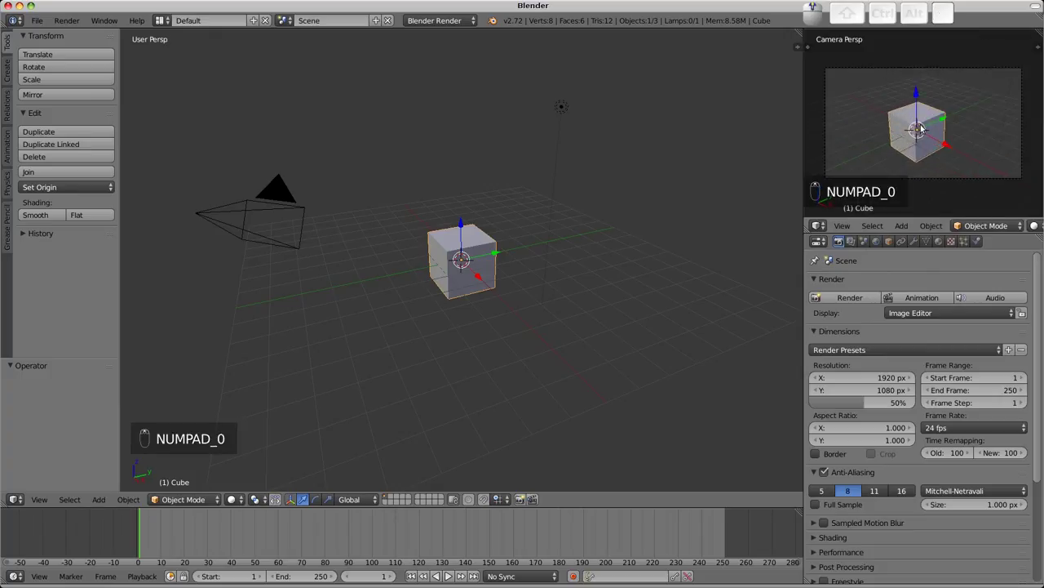
pyautogui.scroll(2, 921, 128)
pyautogui.scroll(-2, 920, 128)
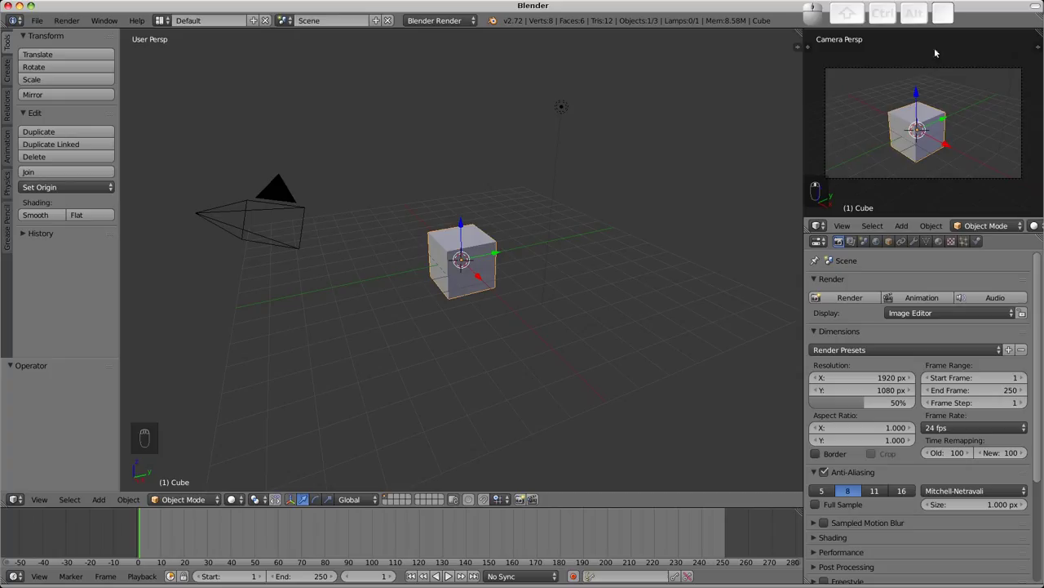
# Select the camera and raise its Passepartout Alpha to 0.581 in the camera data settings
pyautogui.rightClick(904, 67)
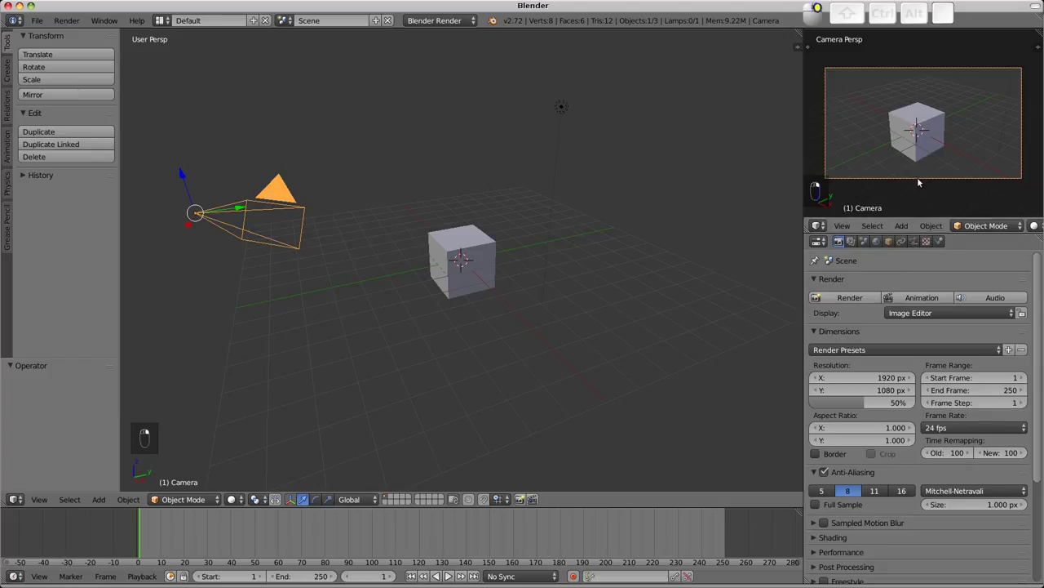
pyautogui.click(914, 241)
pyautogui.scroll(-1, 985, 571)
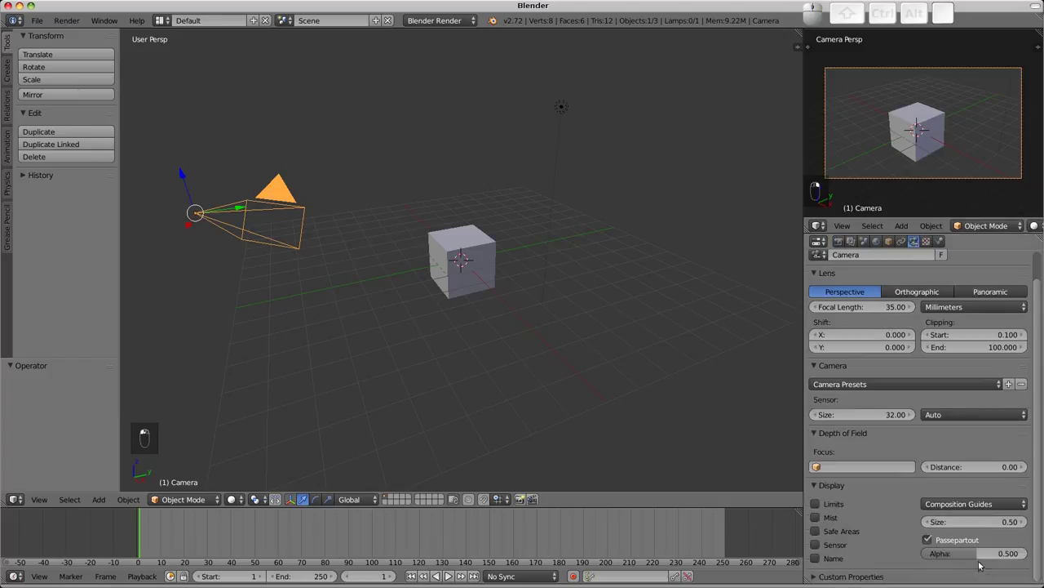
pyautogui.moveTo(985, 553)
pyautogui.mouseDown()
pyautogui.moveTo(1012, 553)
pyautogui.moveTo(999, 553)
pyautogui.mouseUp()
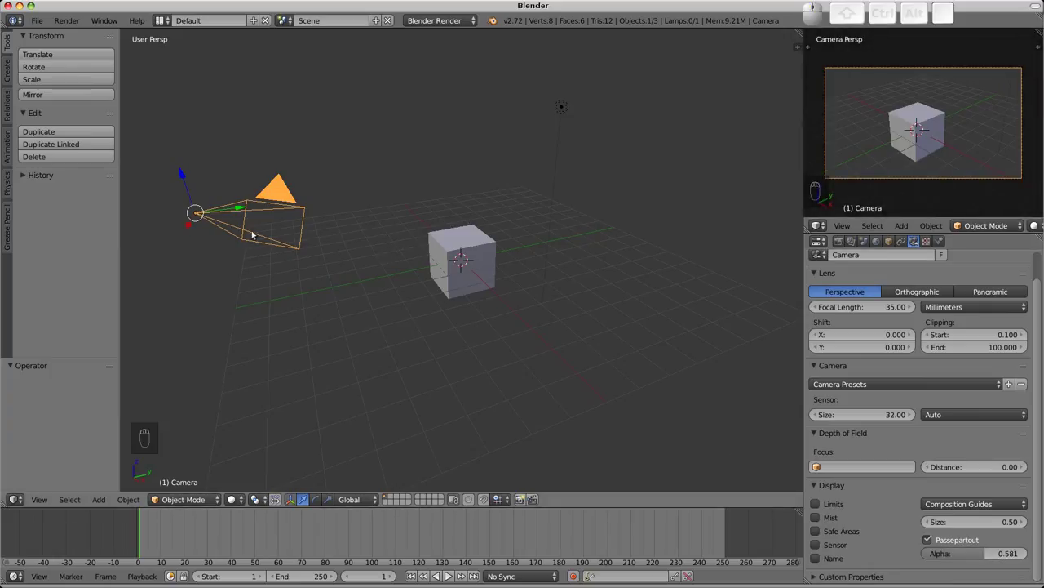
# Test moving and rotating the camera, then set the Transform Orientation to Local
pyautogui.rightClick(272, 194)
pyautogui.press('g')
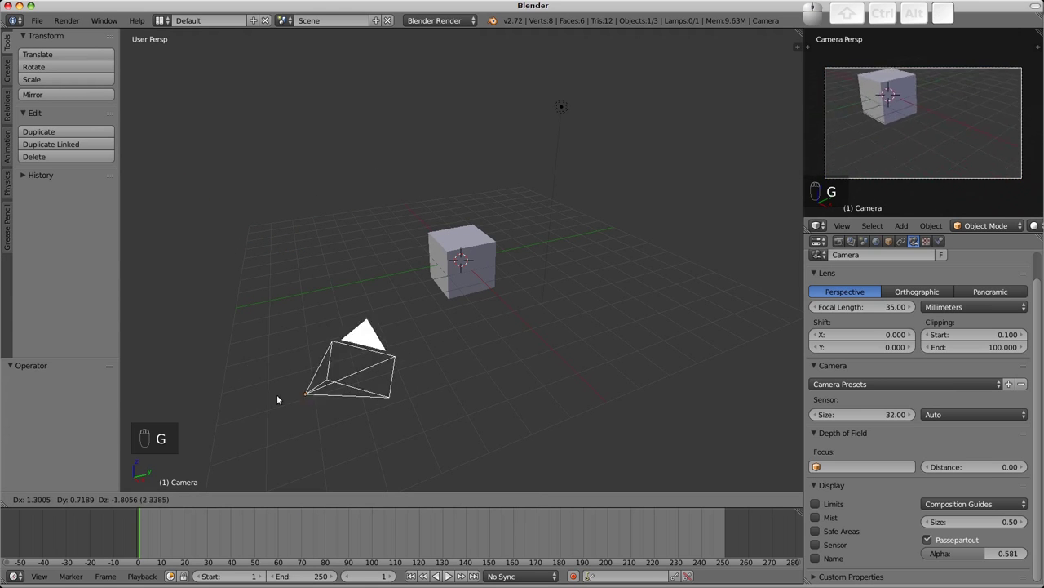
pyautogui.rightClick(392, 177)
pyautogui.press('r')
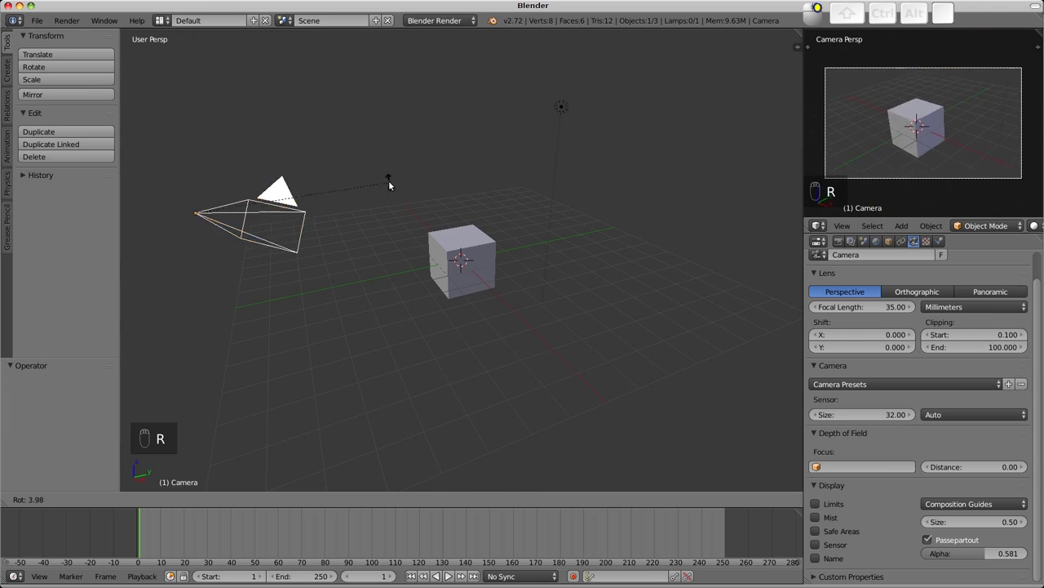
pyautogui.click(388, 184)
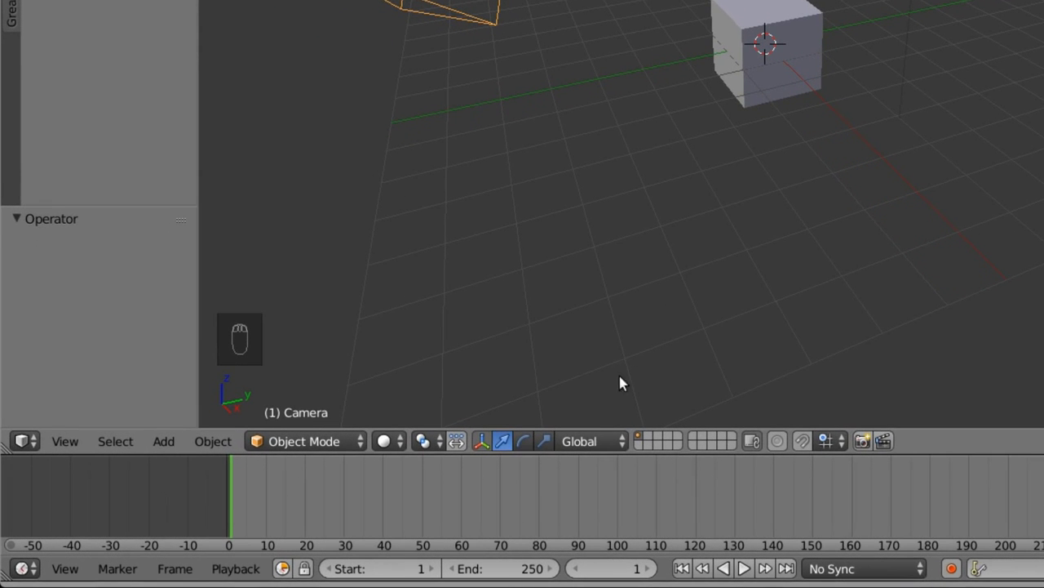
pyautogui.click(607, 443)
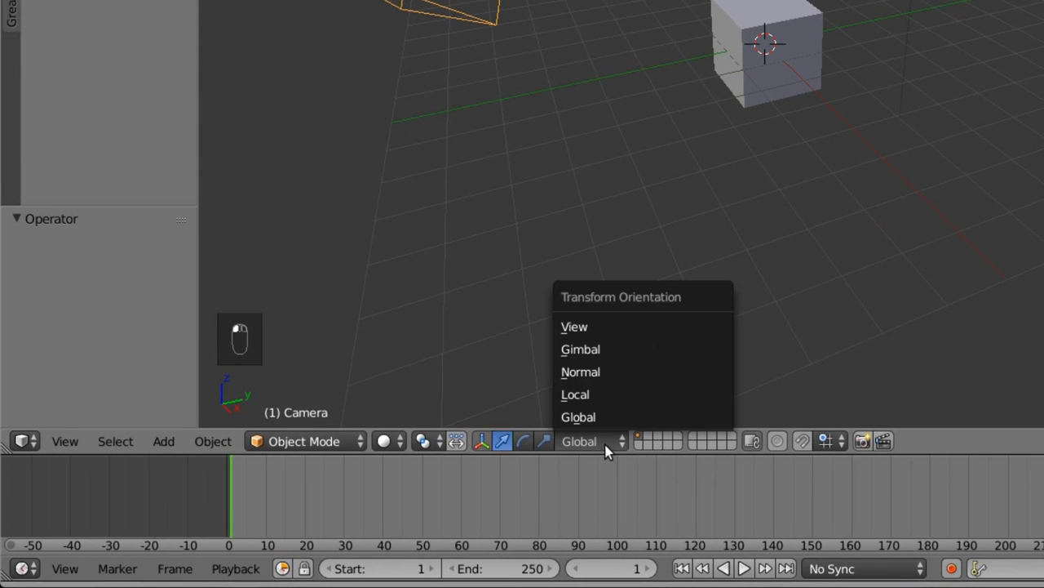
pyautogui.click(608, 395)
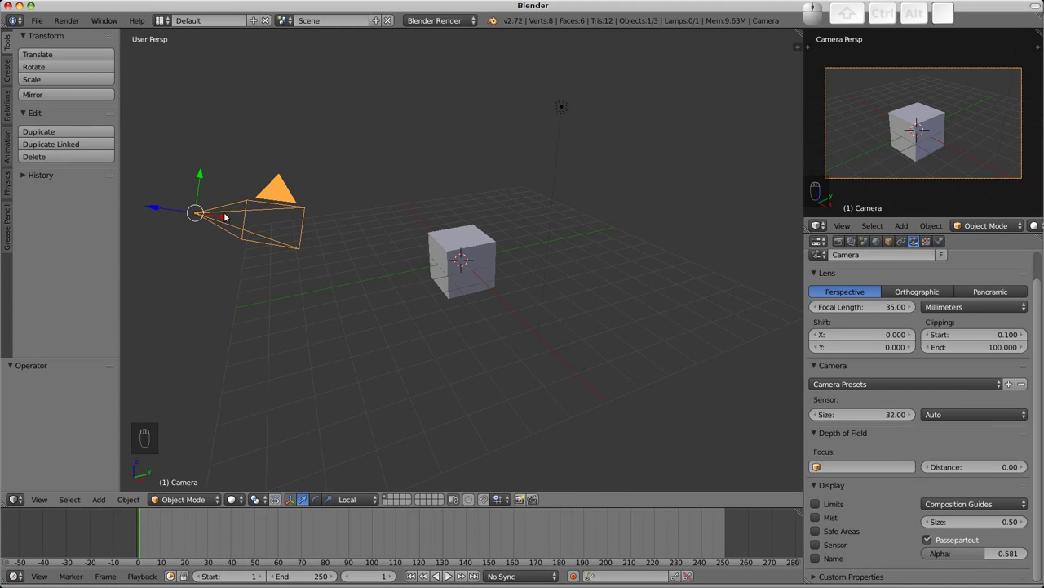
pyautogui.moveTo(225, 217)
pyautogui.mouseDown(button='middle')
pyautogui.moveTo(243, 223)
pyautogui.moveTo(213, 201)
pyautogui.mouseUp(button='middle')
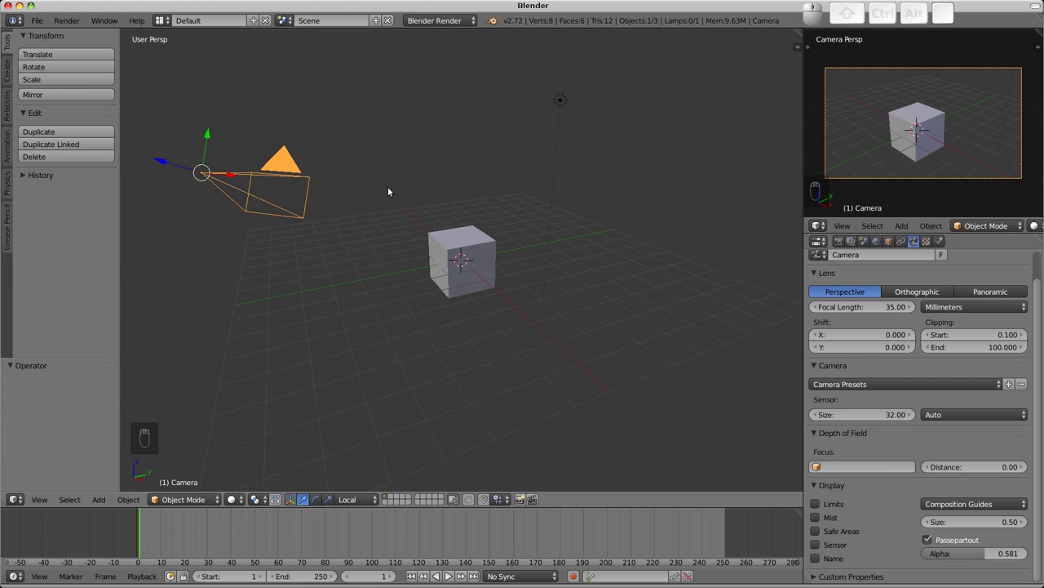
pyautogui.press('g')
pyautogui.press('z')
pyautogui.press('z')
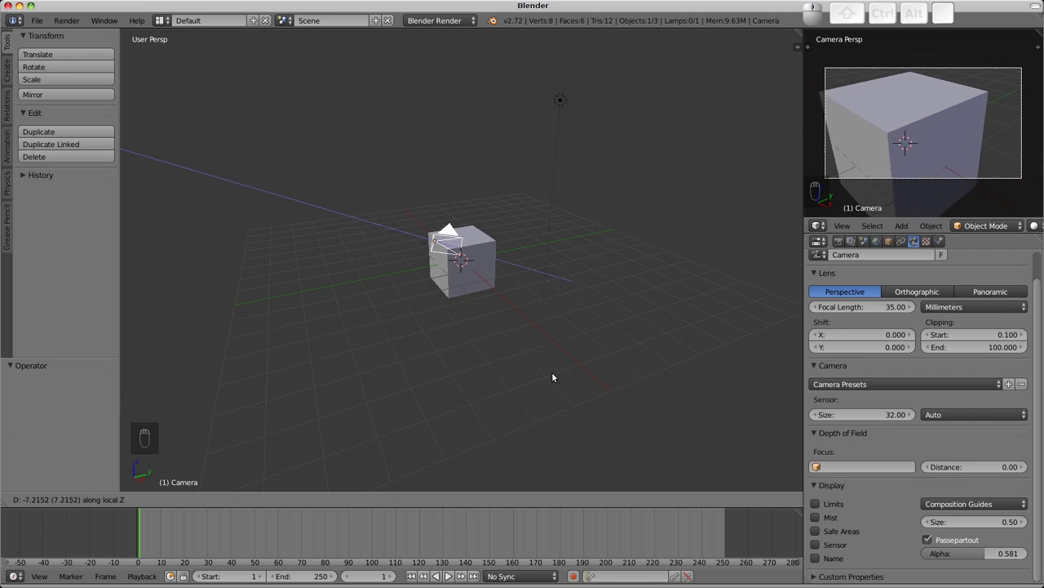
pyautogui.click(377, 220)
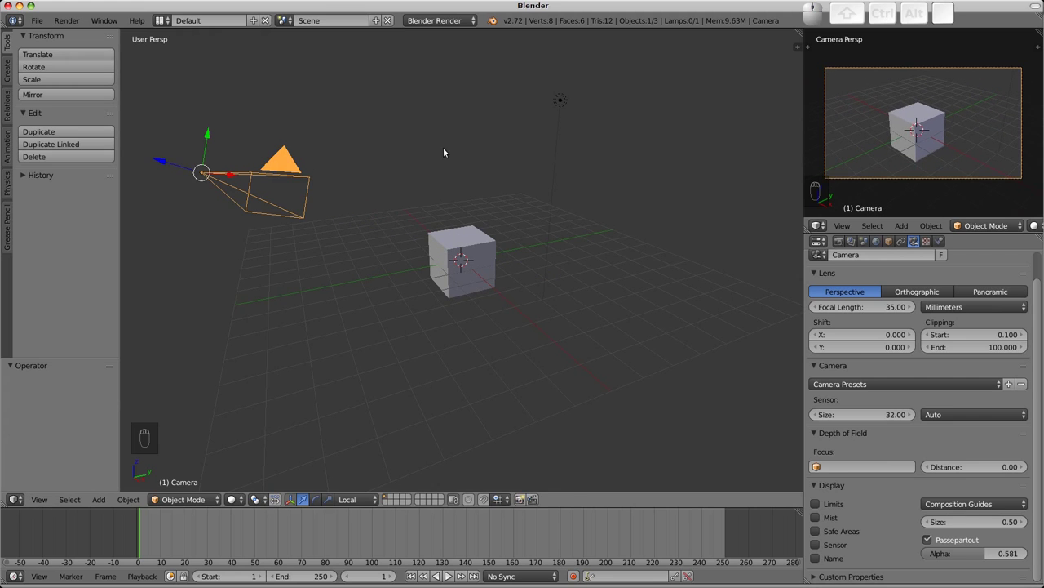
pyautogui.press('r')
pyautogui.press('z')
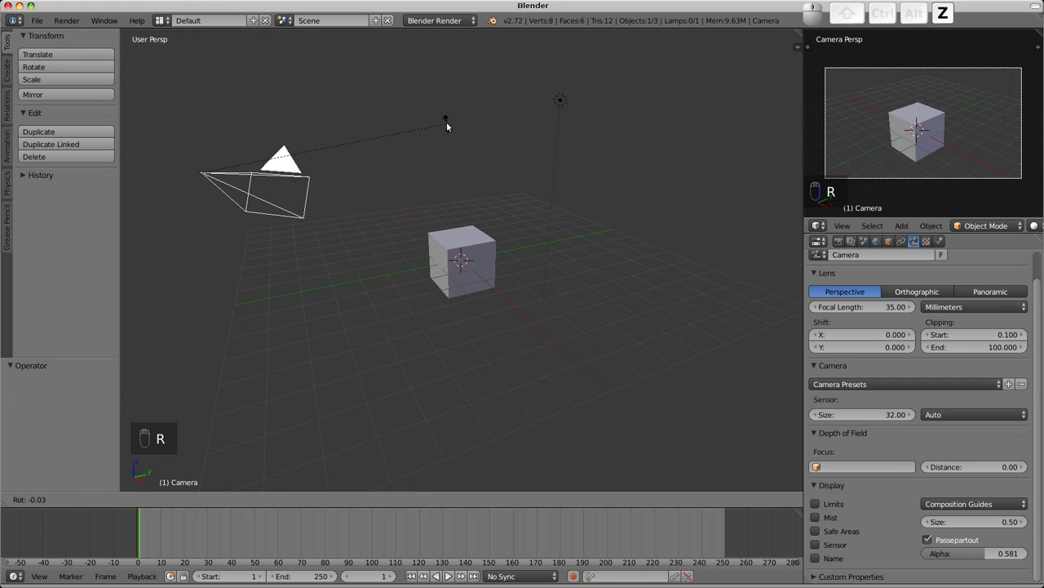
pyautogui.press('z')
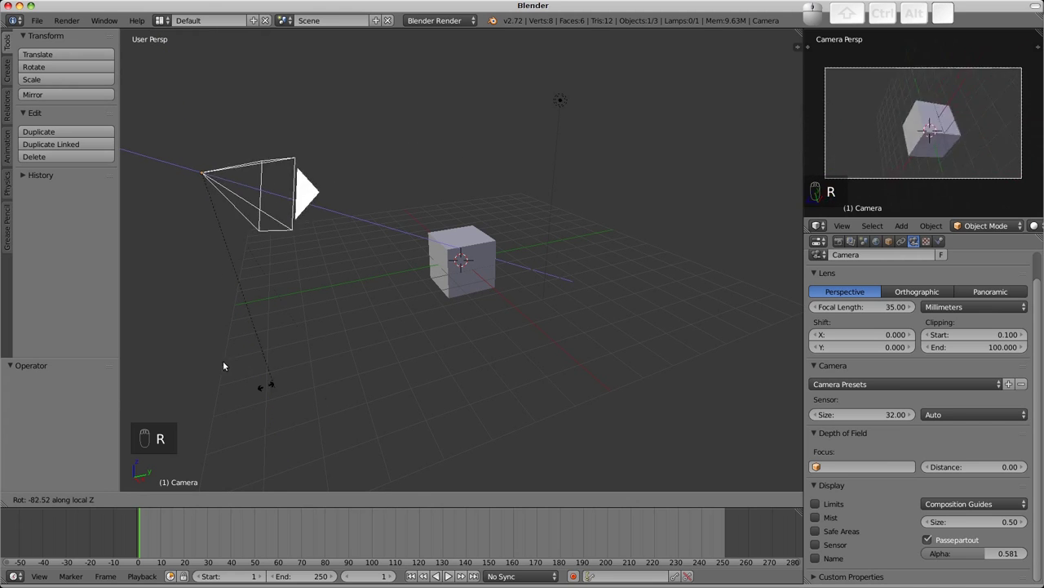
pyautogui.click(378, 173)
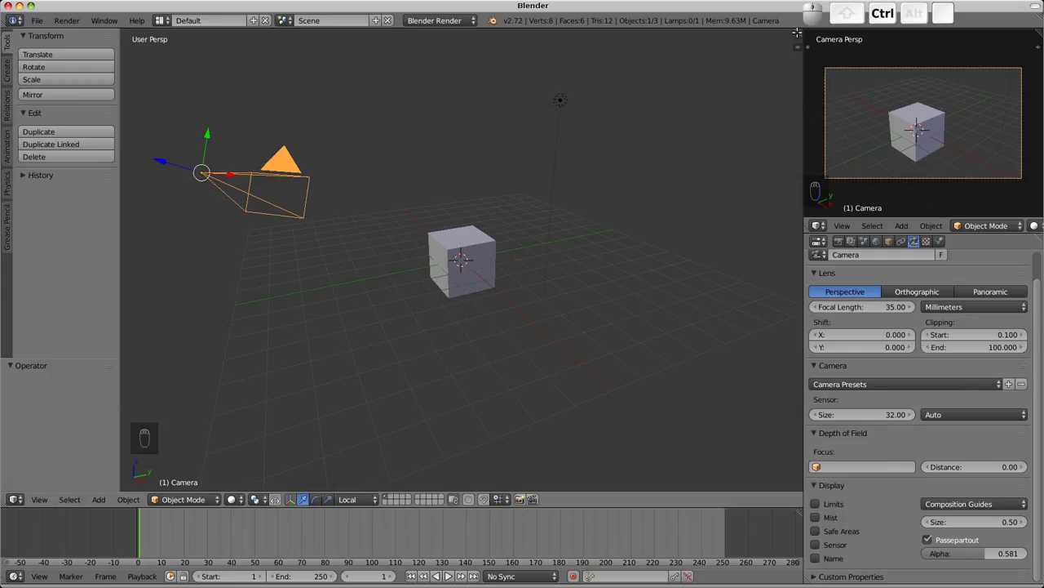
# Swap the main viewport with the camera view and trackball-rotate the camera to centre the cube
pyautogui.keyDown('ctrl'); pyautogui.moveTo(800, 30); pyautogui.dragTo(713, 106); pyautogui.keyUp('ctrl')
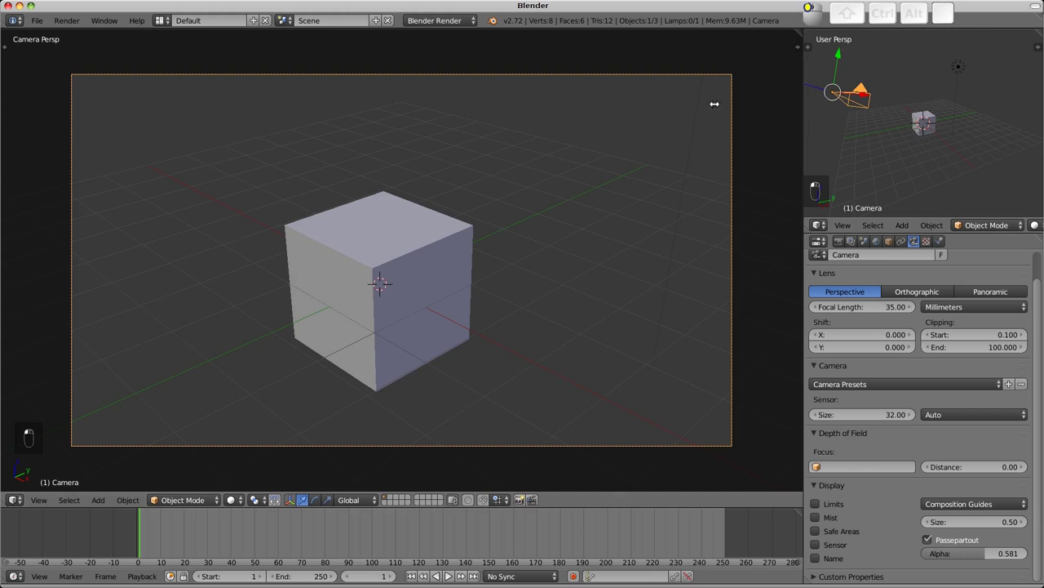
pyautogui.press('r')
pyautogui.press('r')
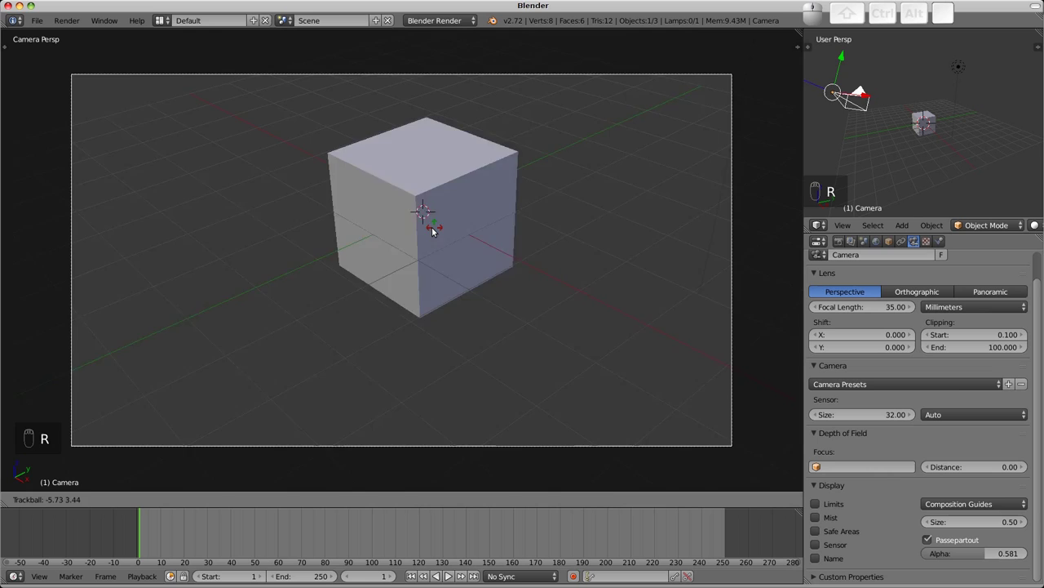
pyautogui.press('shift')
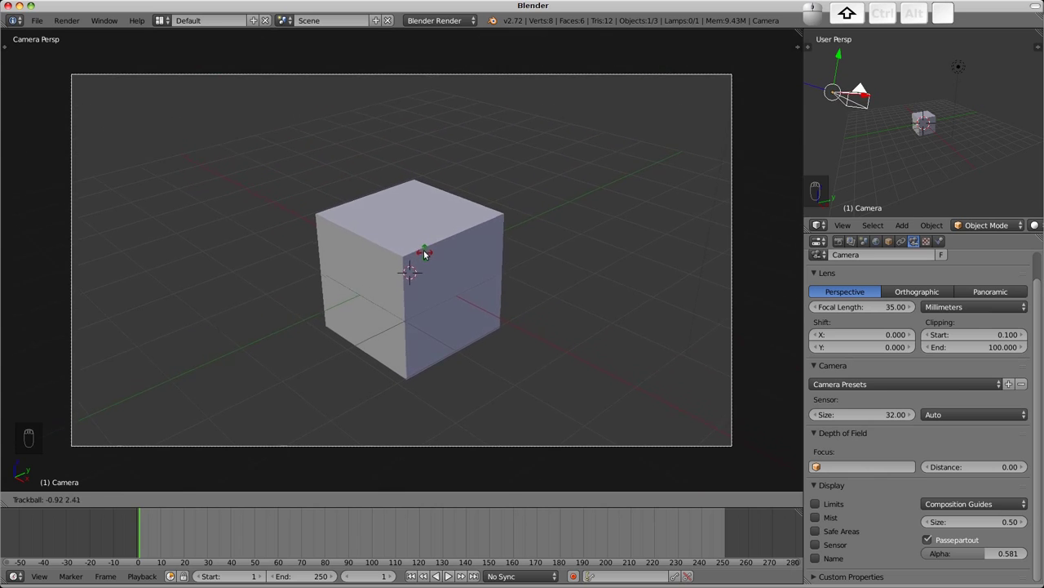
pyautogui.click(427, 249)
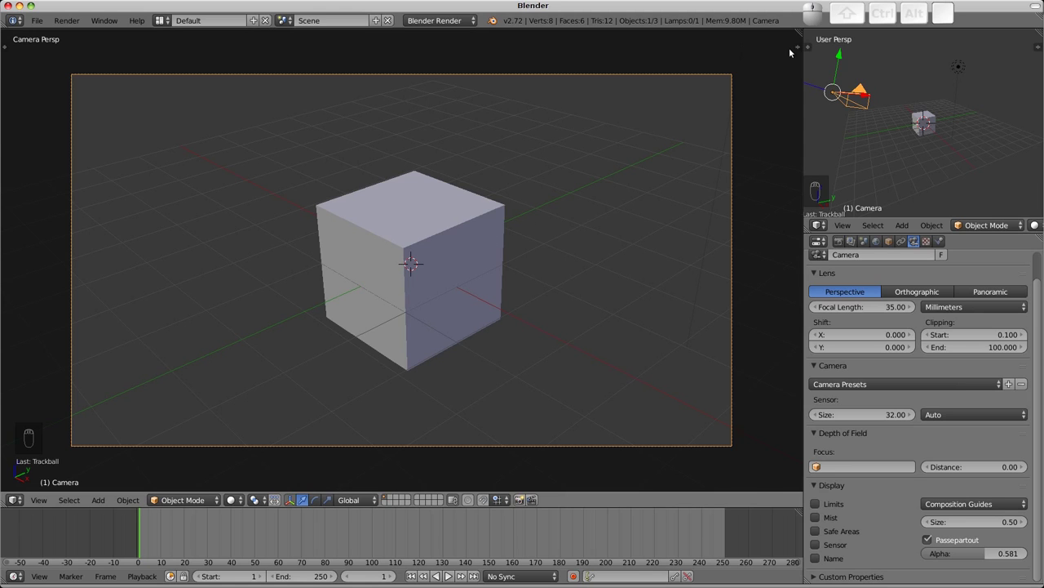
# With Lock Camera to View on, orbit and zoom the camera to look down on the cube, then turn it off
pyautogui.press('n')
pyautogui.scroll(-4, 718, 277)
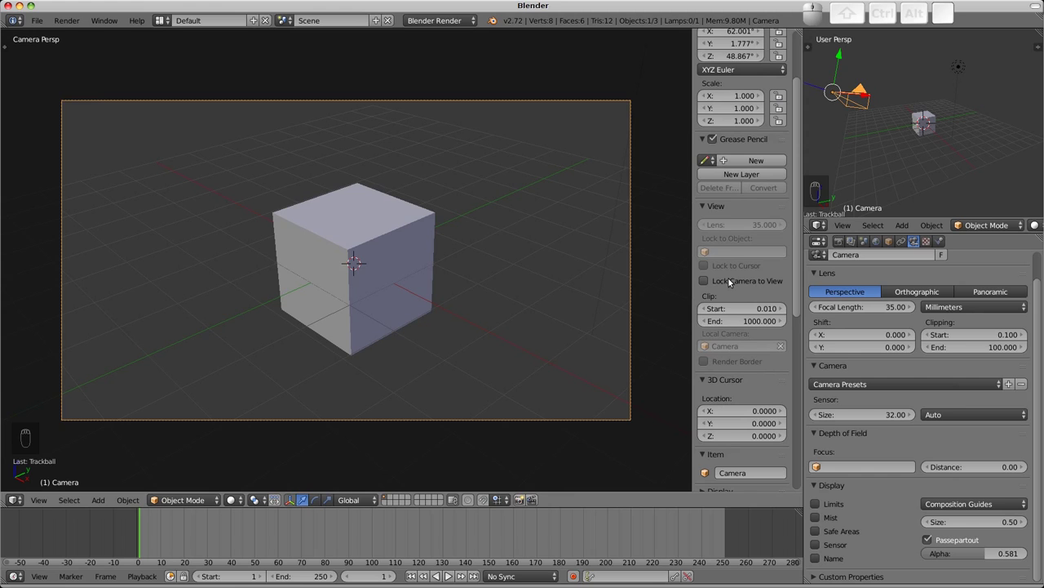
pyautogui.click(729, 278)
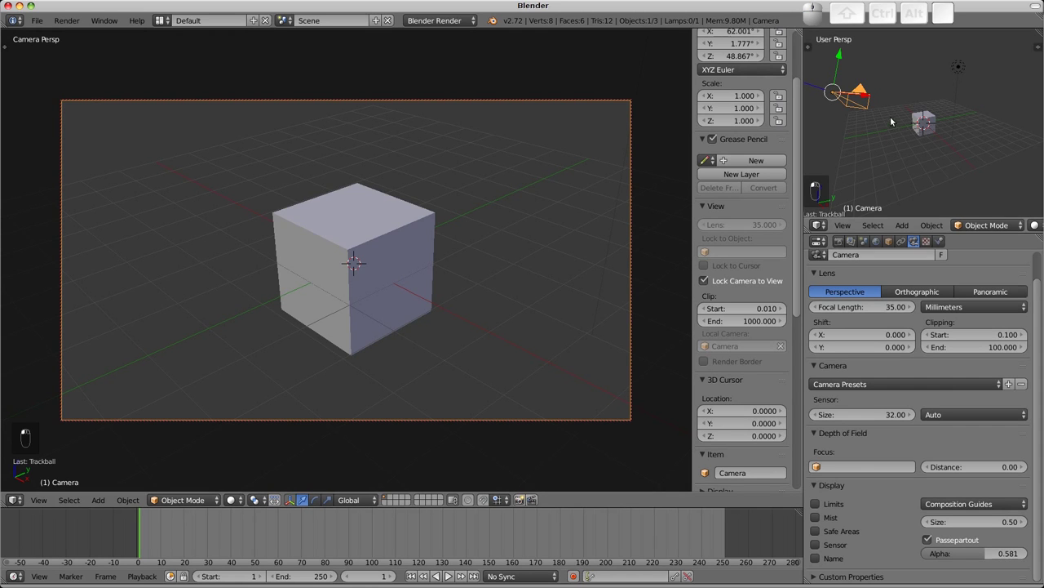
pyautogui.rightClick(406, 222)
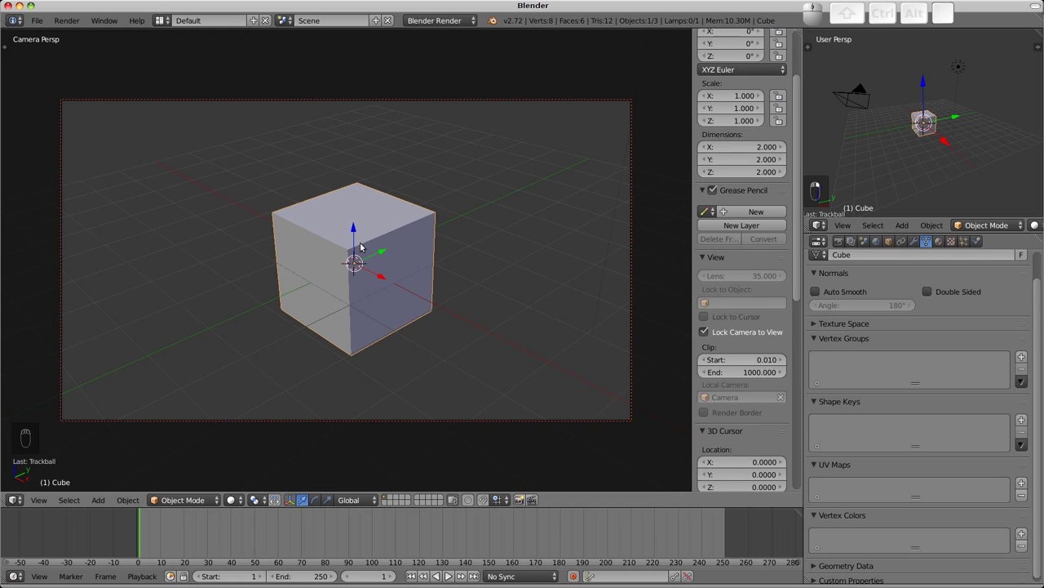
pyautogui.moveTo(359, 274); pyautogui.dragTo(366, 240, button='middle')
pyautogui.scroll(5, 372, 257)
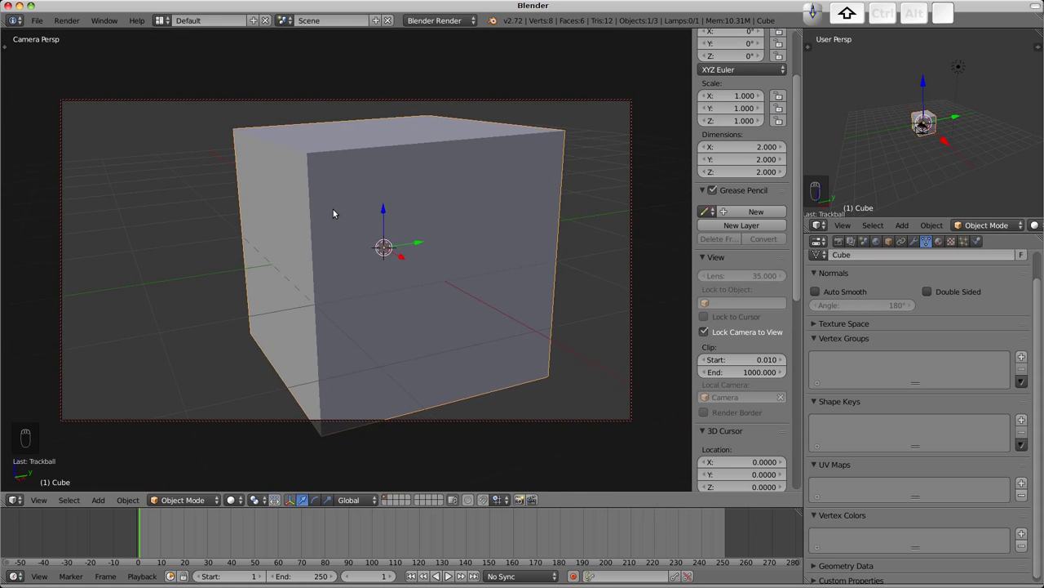
pyautogui.scroll(-4, 333, 213)
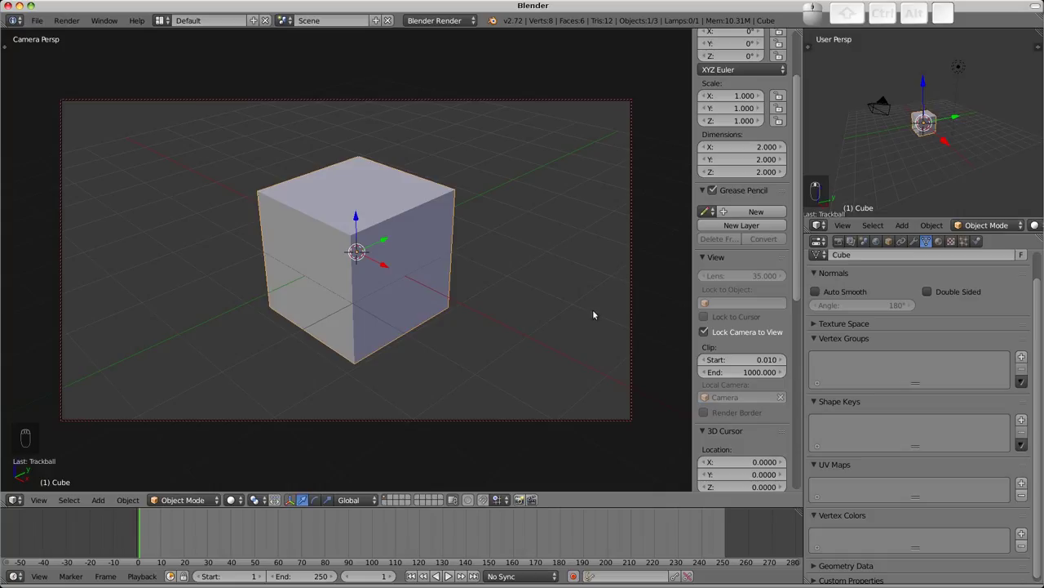
pyautogui.click(704, 332)
# Reframe the cube through the camera using Lock Camera to View, then switch the lock off
pyautogui.moveTo(363, 254); pyautogui.dragTo(329, 244, button='middle')
pyautogui.press('KP_0')
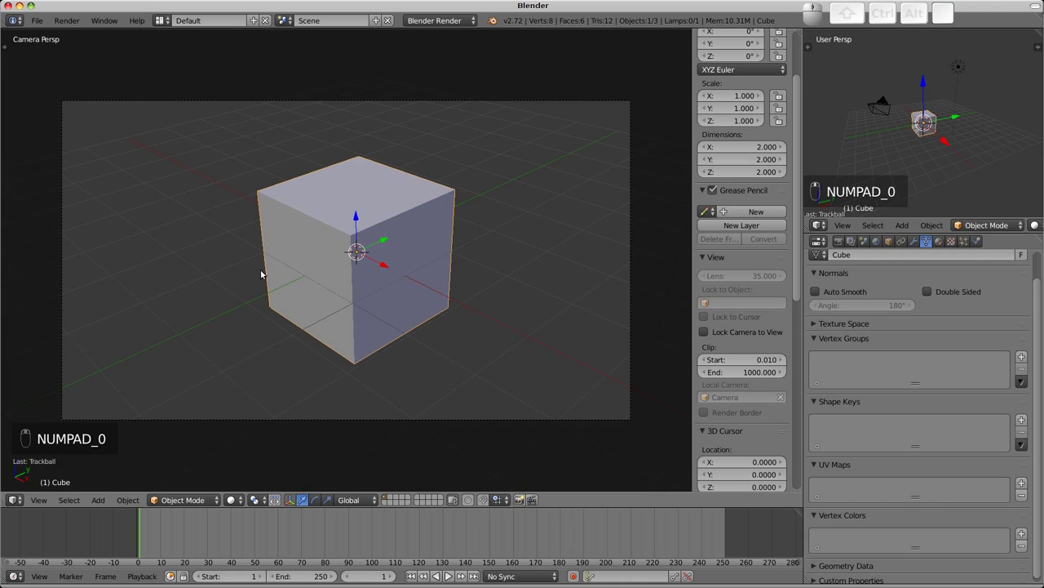
pyautogui.press('KP_0')
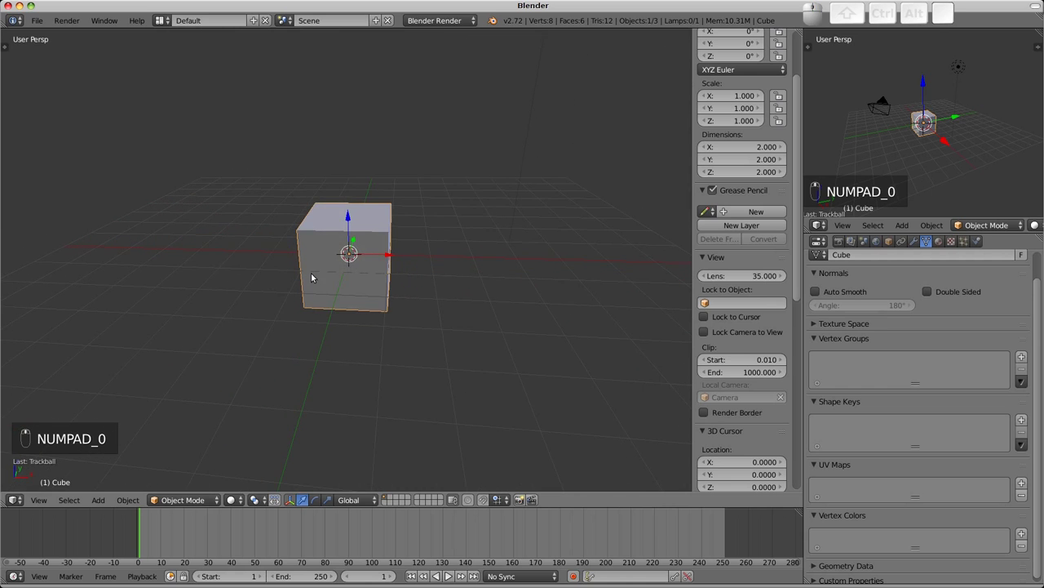
pyautogui.click(704, 332)
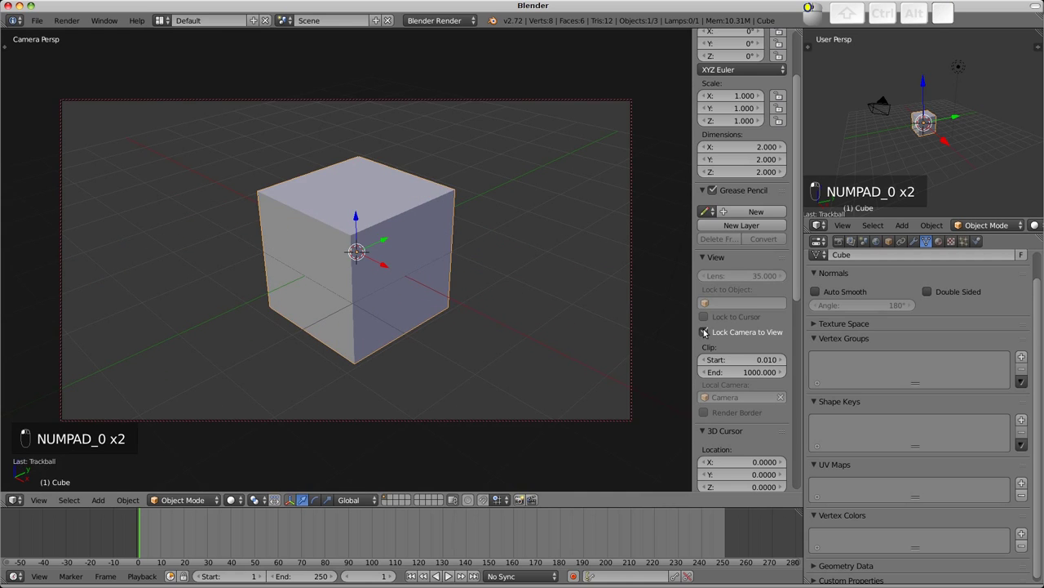
pyautogui.moveTo(390, 281)
pyautogui.mouseDown(button='middle')
pyautogui.moveTo(448, 272)
pyautogui.moveTo(389, 284)
pyautogui.mouseUp(button='middle')
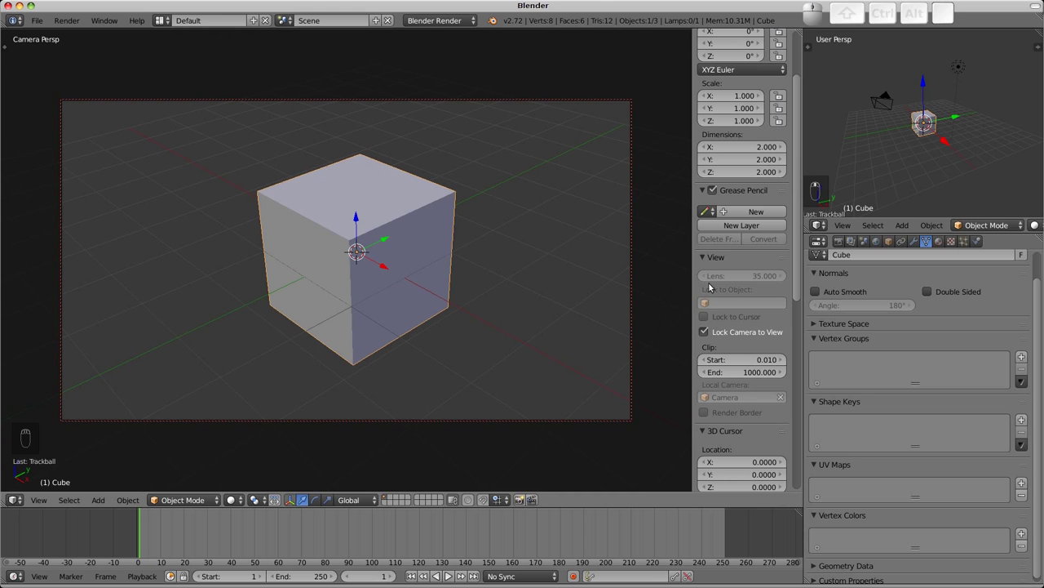
pyautogui.click(715, 332)
pyautogui.scroll(-10, 453, 255)
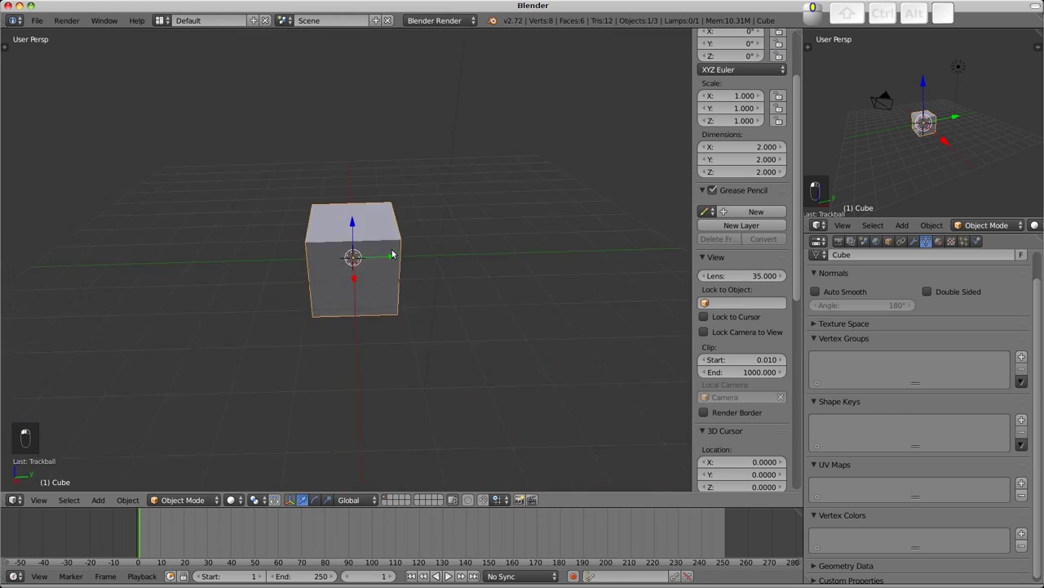
pyautogui.scroll(-3, 452, 255)
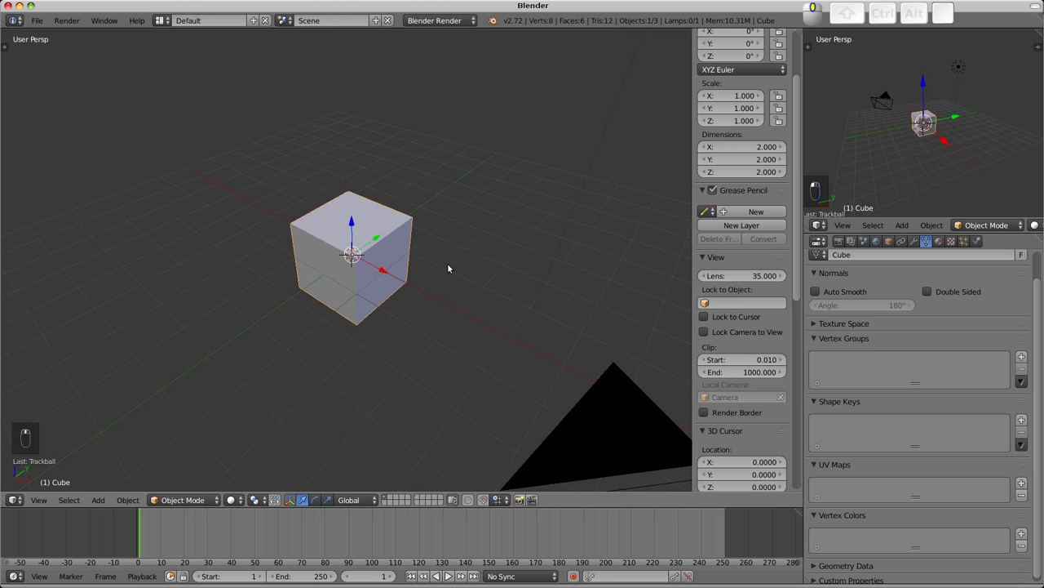
# Align the active camera to the current view with Ctrl+Alt+Numpad 0, via View > Align View
pyautogui.press('ctrl+alt+KP_0')
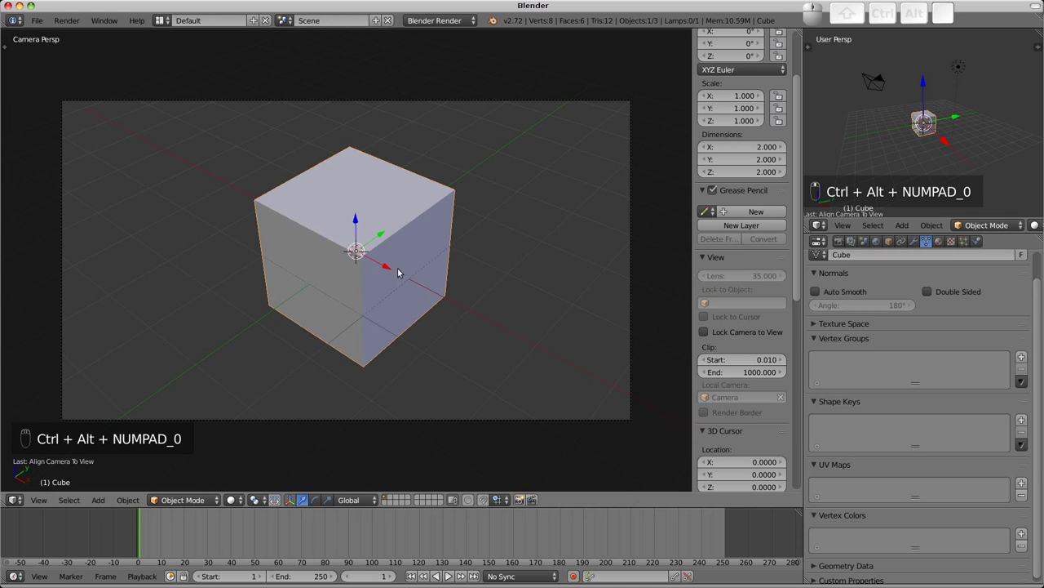
pyautogui.click(38, 500)
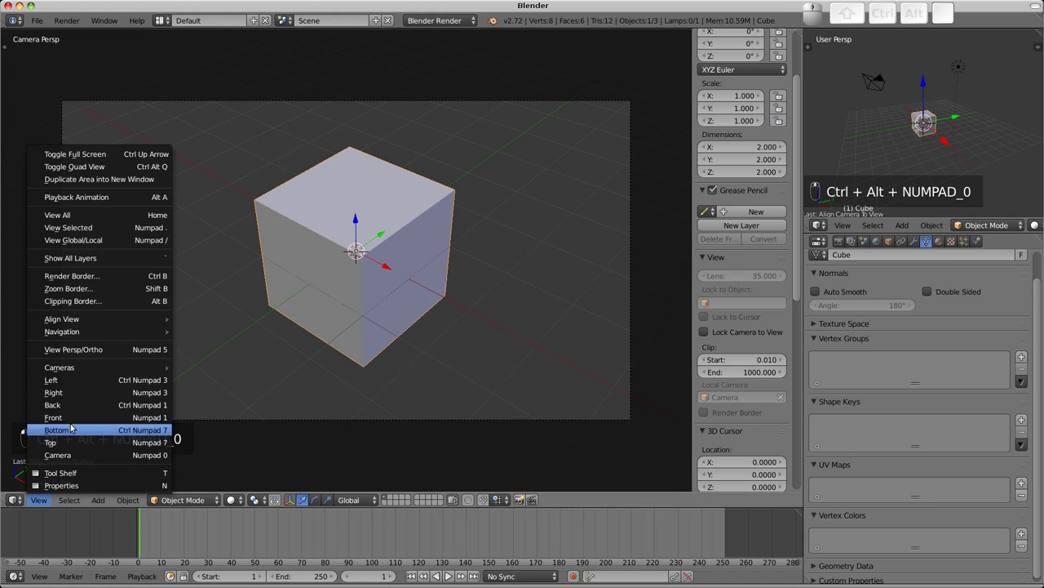
pyautogui.moveTo(134, 319)
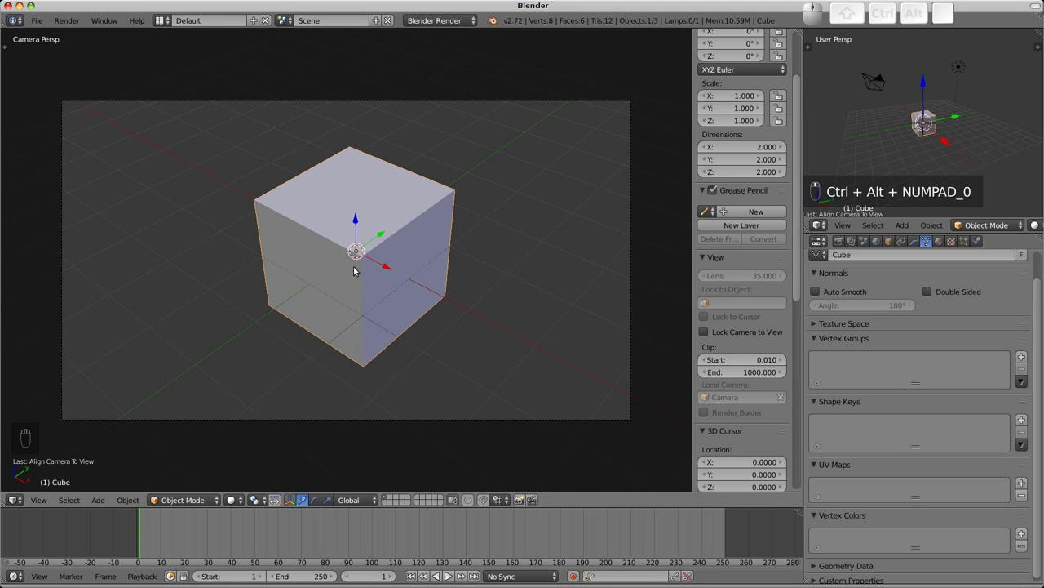
# Fly the camera with W/A/S/D and Q/E until the cube is centred, then confirm the position
pyautogui.hotkey('shift', 'f')
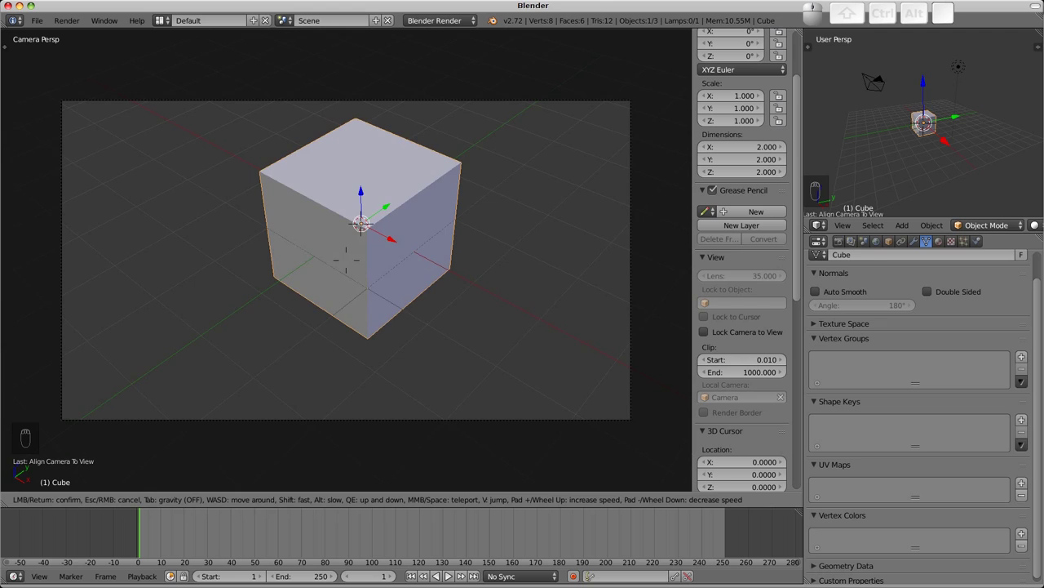
pyautogui.press('q')
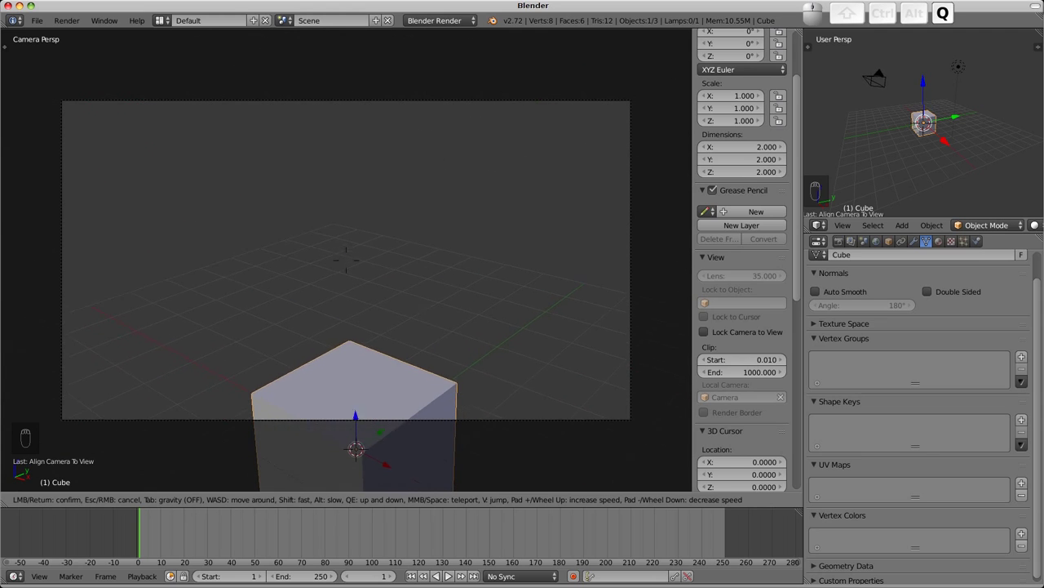
pyautogui.press('d')
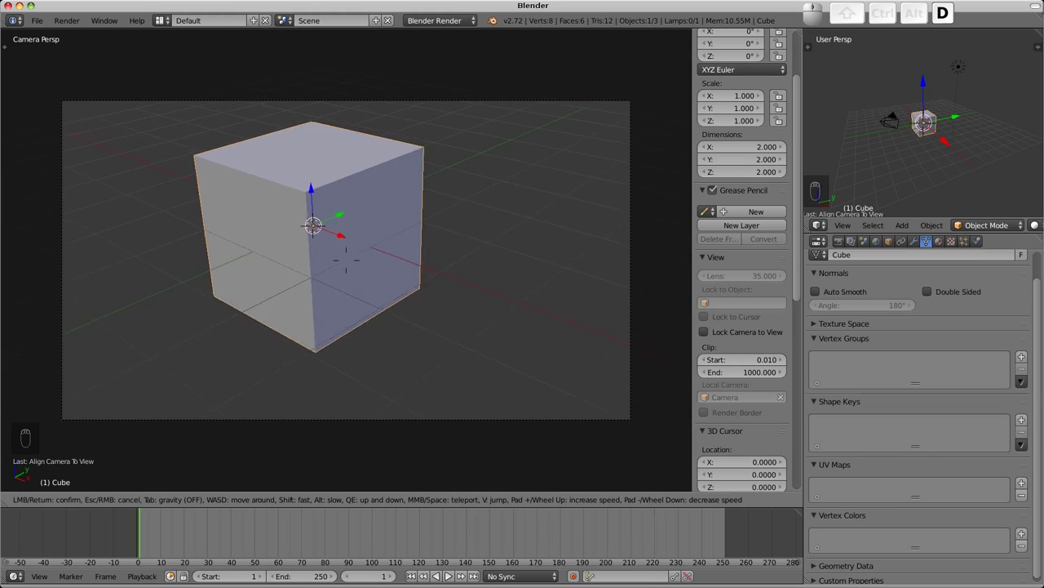
pyautogui.press('a')
pyautogui.press('w')
pyautogui.press('s')
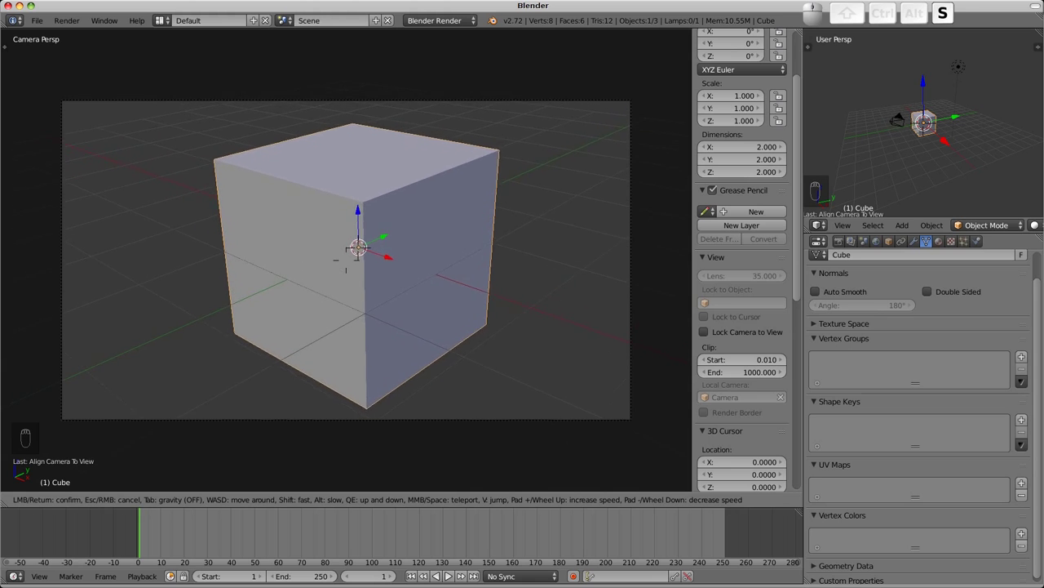
pyautogui.press('d')
pyautogui.press('a')
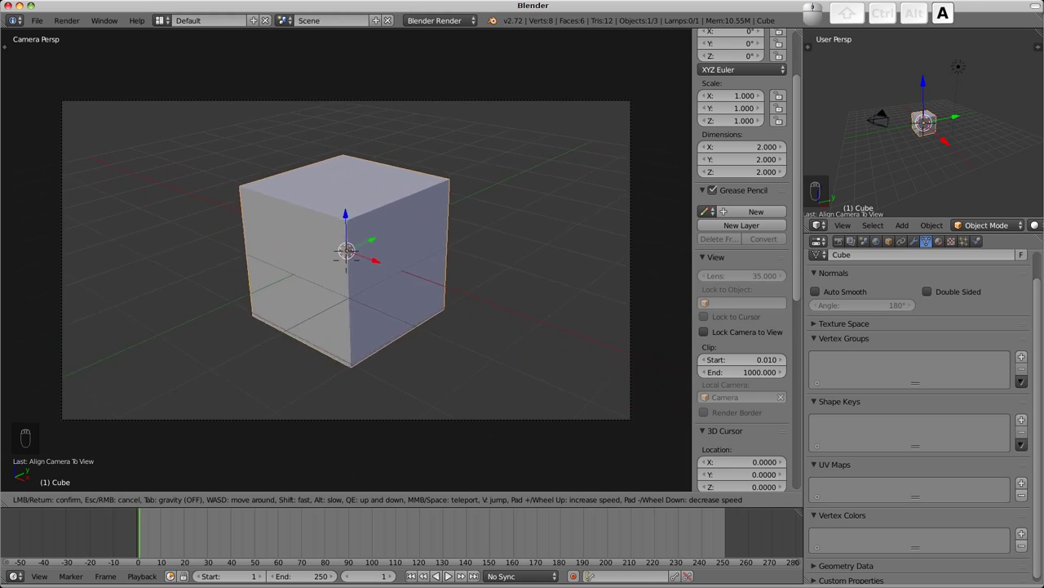
pyautogui.press('w')
pyautogui.press('s')
pyautogui.press('d')
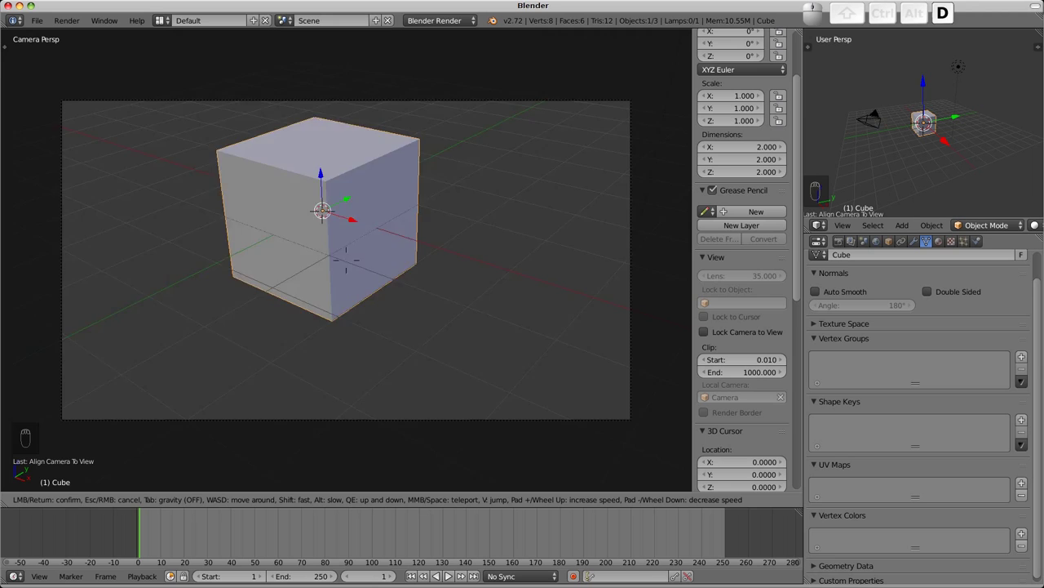
pyautogui.press('e')
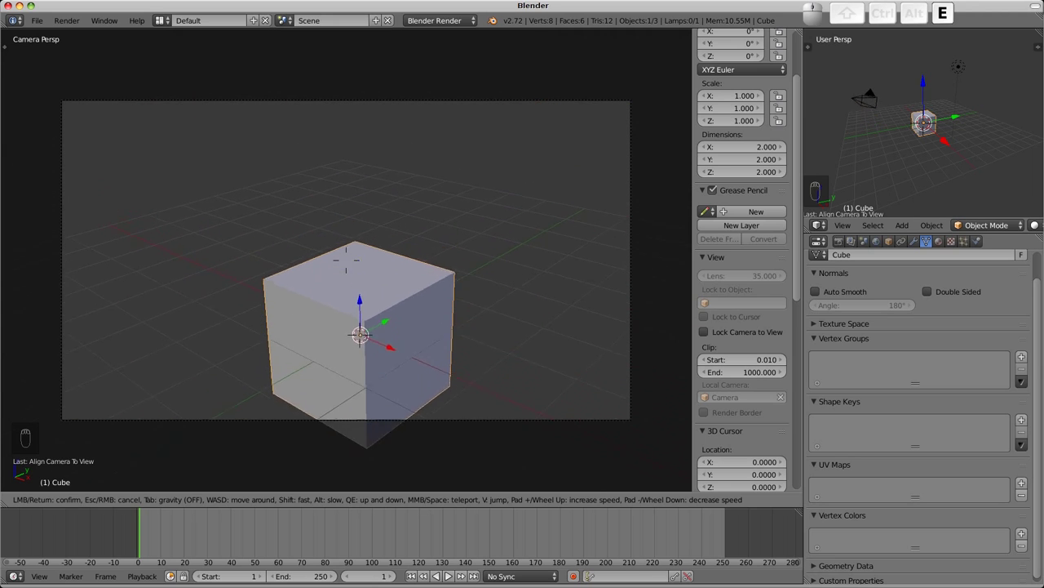
pyautogui.press('q')
pyautogui.press('e')
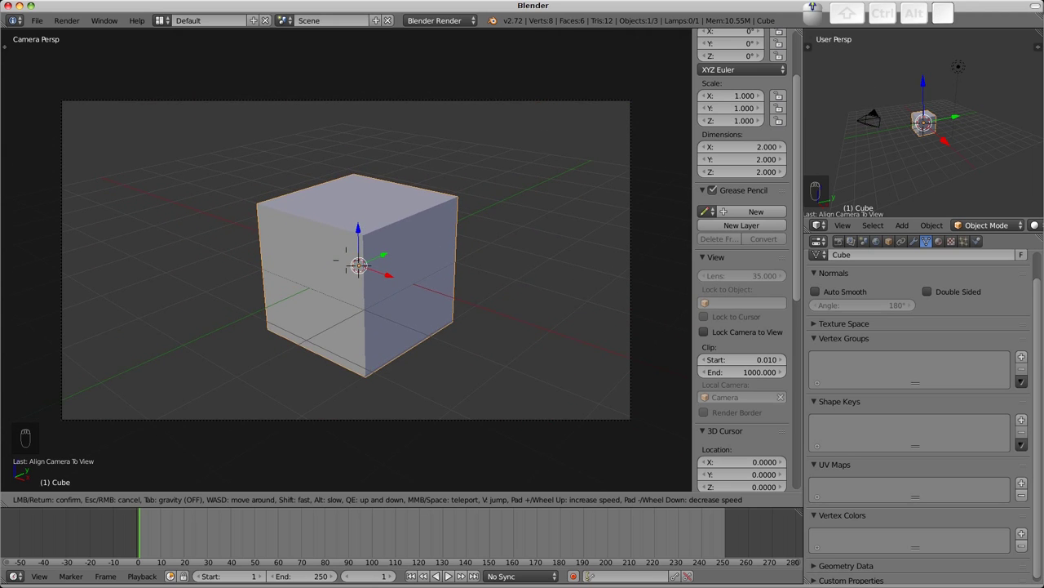
pyautogui.press('d')
pyautogui.press('a')
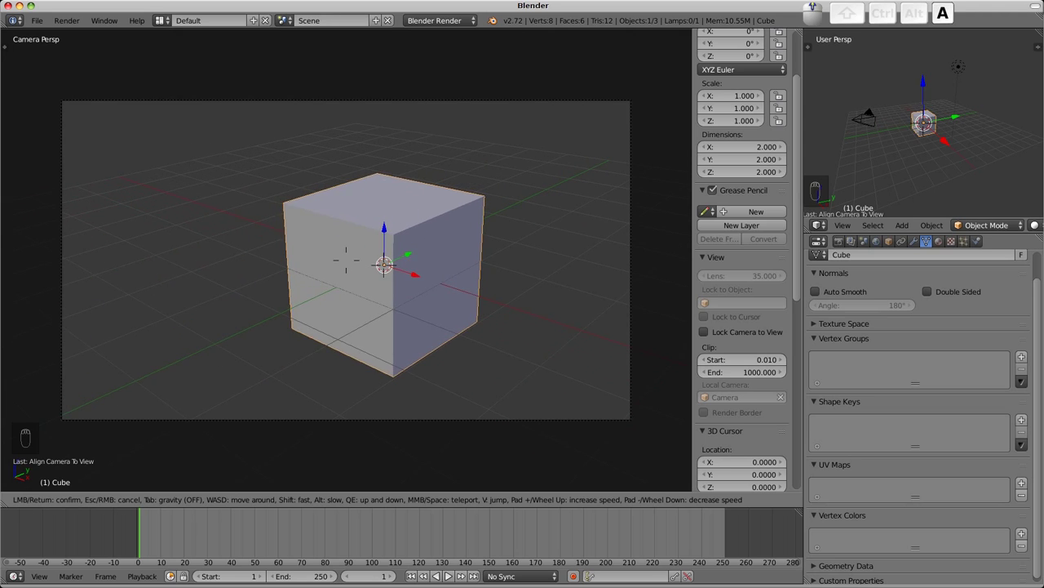
pyautogui.press('d')
pyautogui.press('a')
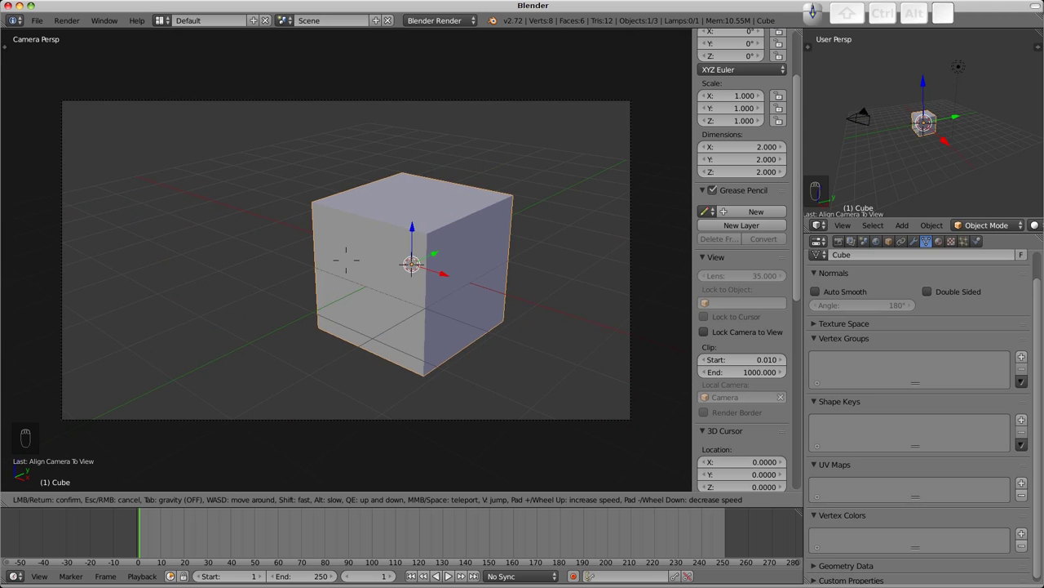
pyautogui.press('d')
pyautogui.press('a')
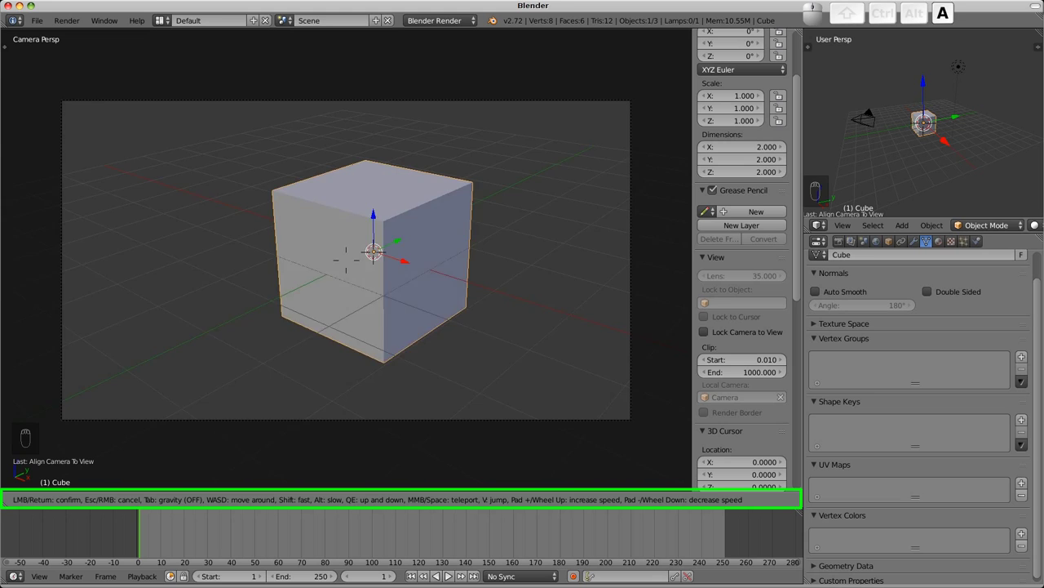
pyautogui.press('d')
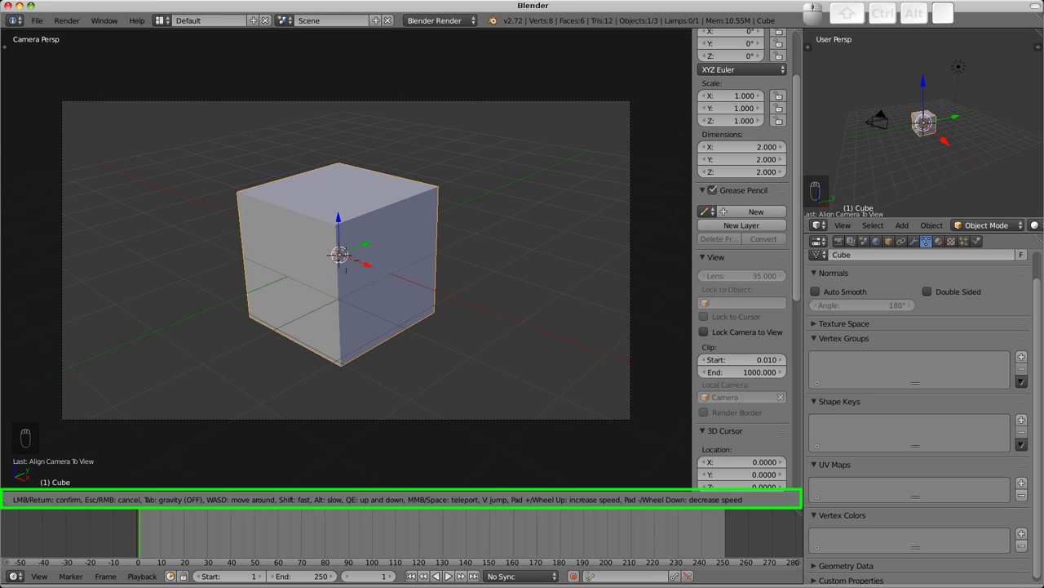
pyautogui.click(346, 259)
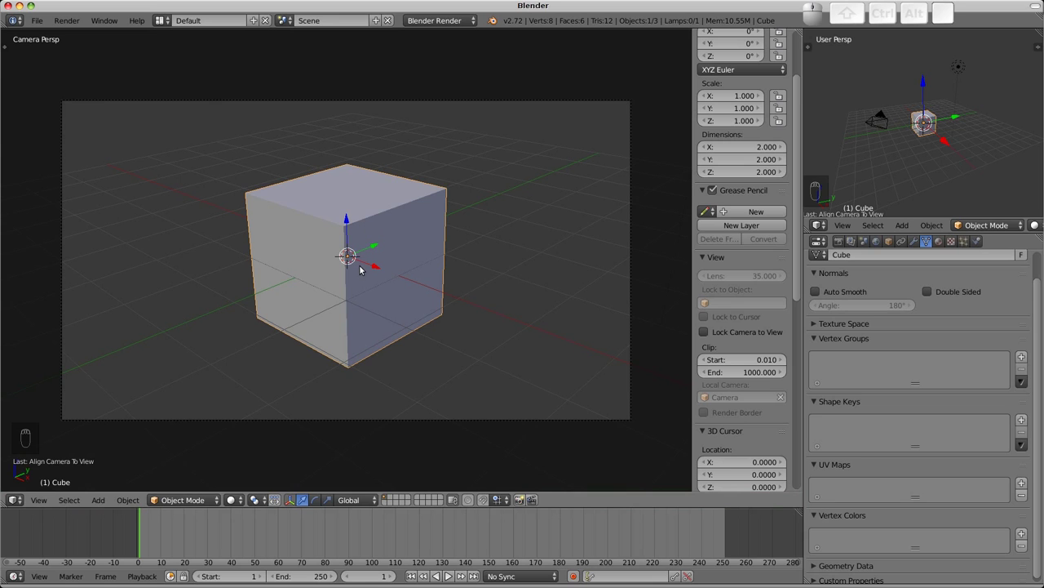
# Zoom and orbit out of the camera view to a wide perspective showing camera, cube and lamp
pyautogui.scroll(-2, 360, 270)
pyautogui.scroll(2, 360, 269)
pyautogui.moveTo(360, 270); pyautogui.dragTo(387, 288, button='middle')
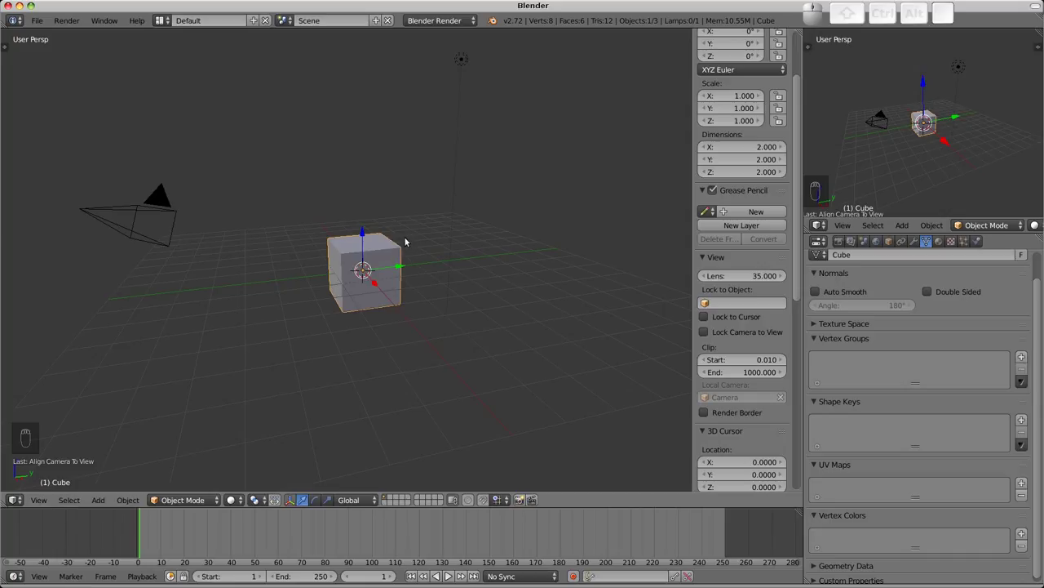
# Place the 3D cursor above the cube and add a Plain Axes empty there
pyautogui.click(358, 189)
pyautogui.hotkey('shift', 'a')
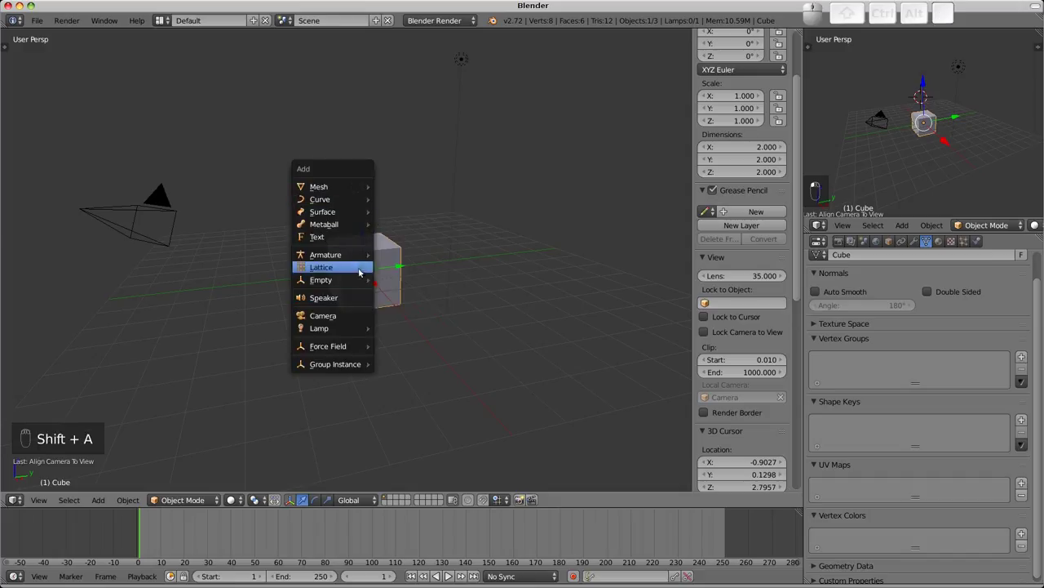
pyautogui.moveTo(358, 280)
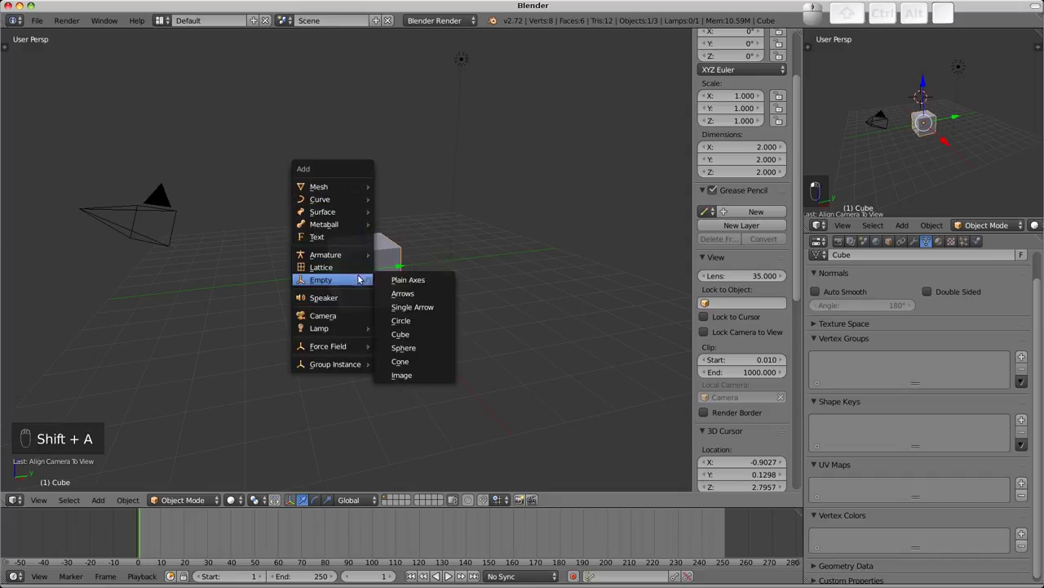
pyautogui.click(433, 281)
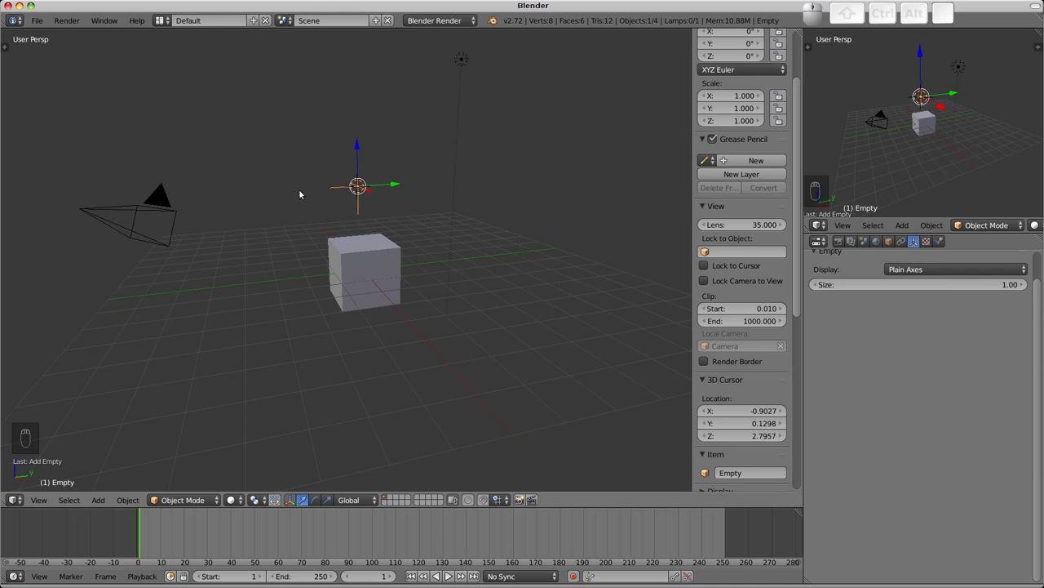
# Give the camera a Track To constraint targeting the Empty, then reselect only the camera
pyautogui.rightClick(161, 205)
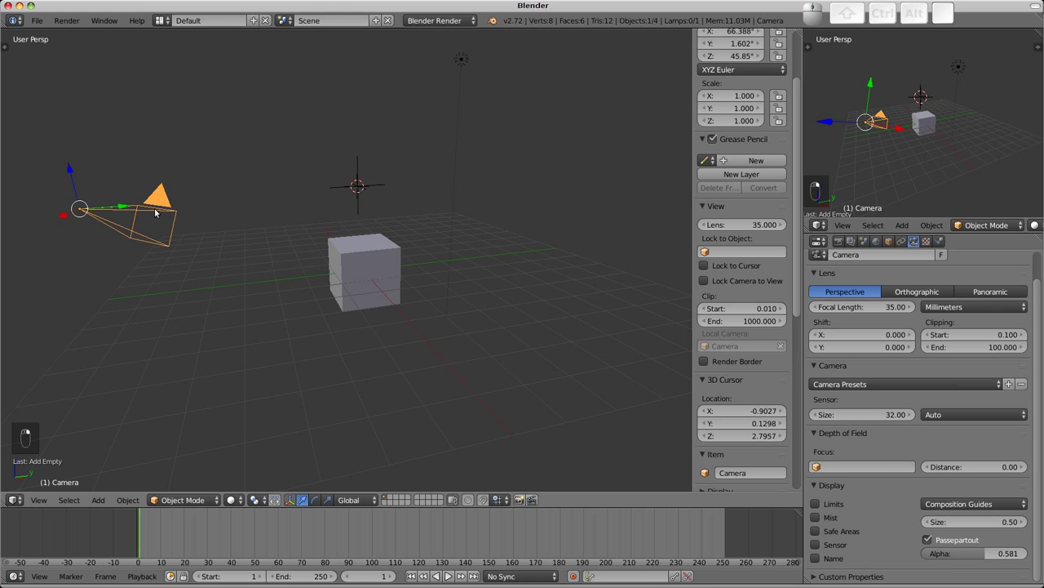
pyautogui.keyDown('shift'); pyautogui.rightClick(356, 180); pyautogui.keyUp('shift')
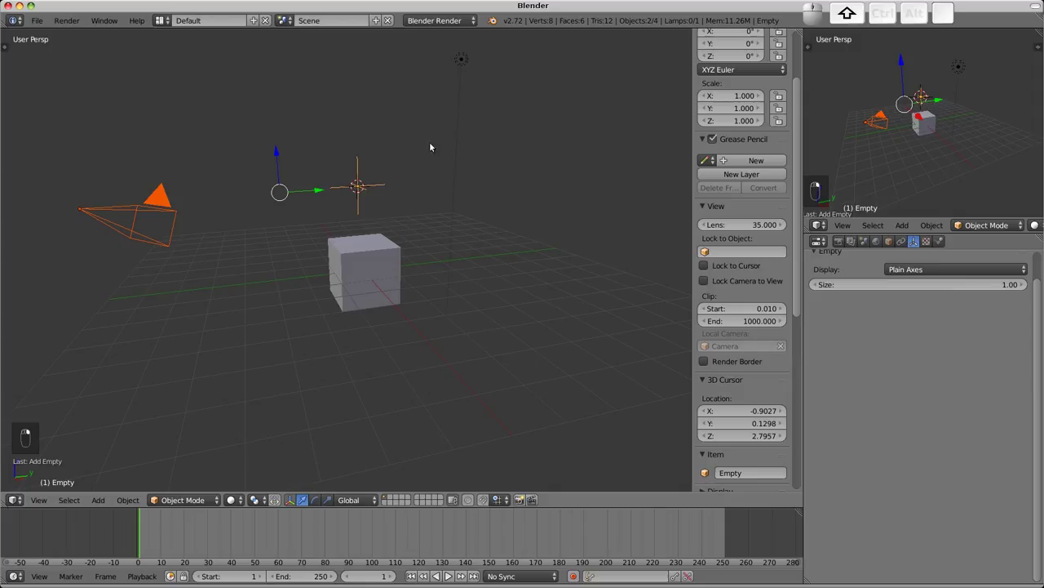
pyautogui.hotkey('ctrl', 't')
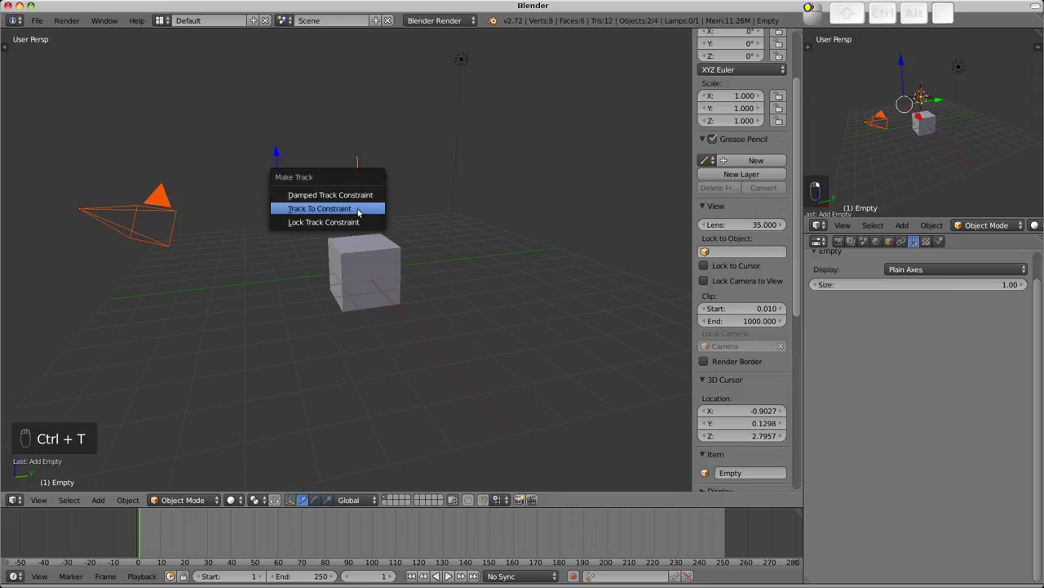
pyautogui.click(357, 210)
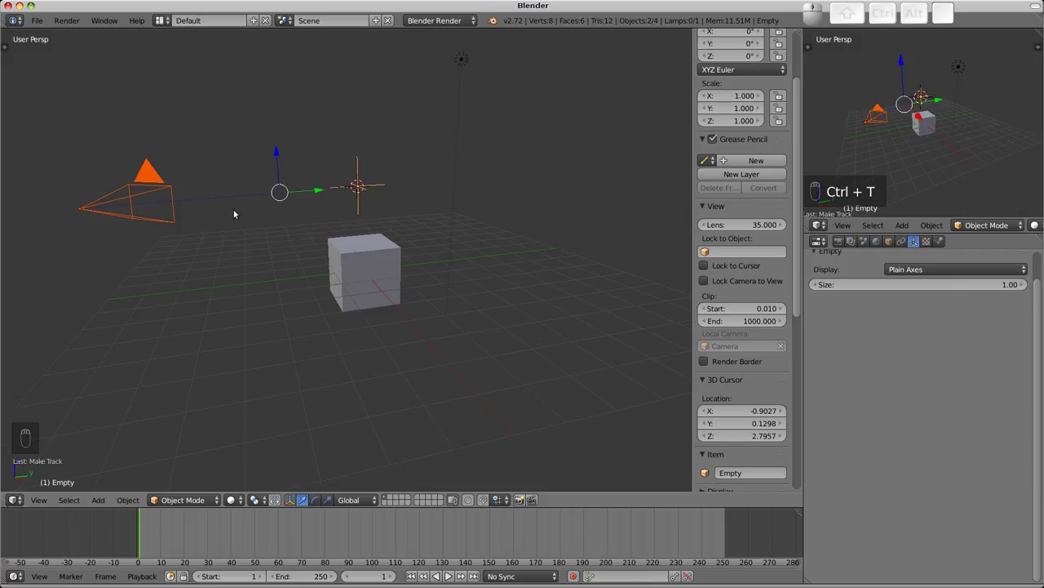
pyautogui.rightClick(149, 176)
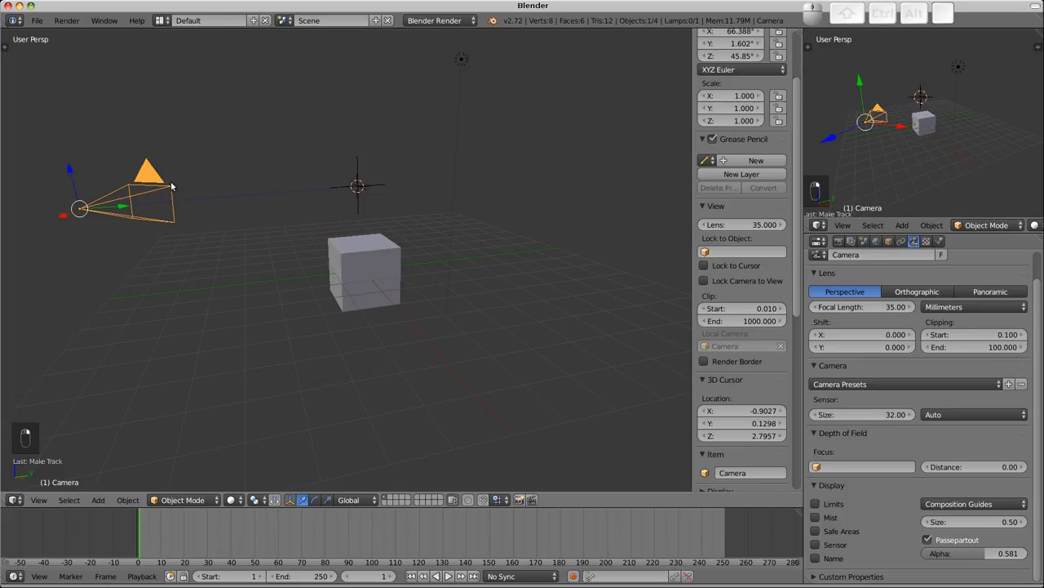
# Show the camera's Object Constraints tab with its Track To constraint on the Empty, adding nothing new
pyautogui.click(901, 241)
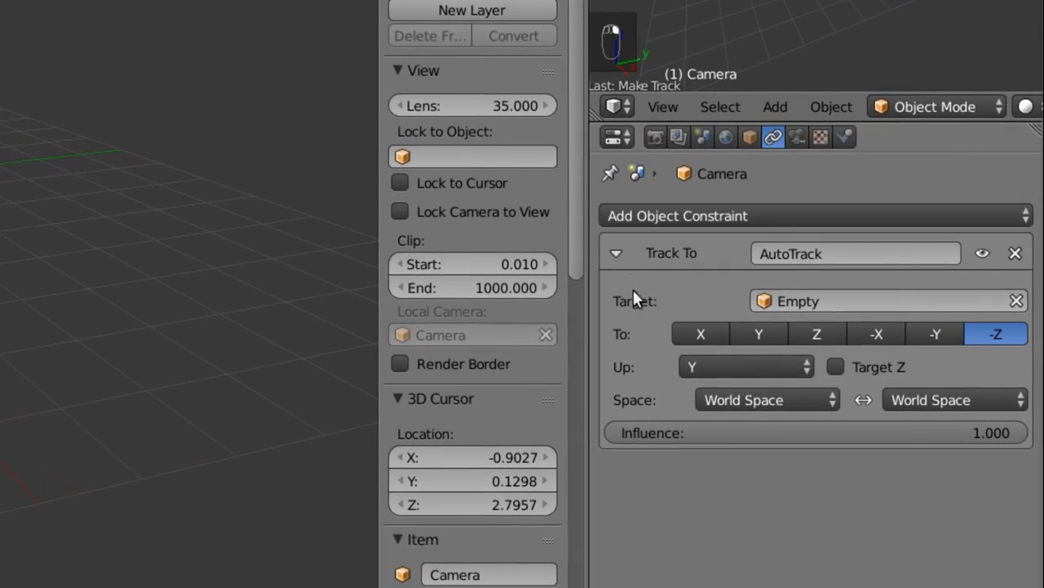
pyautogui.click(797, 216)
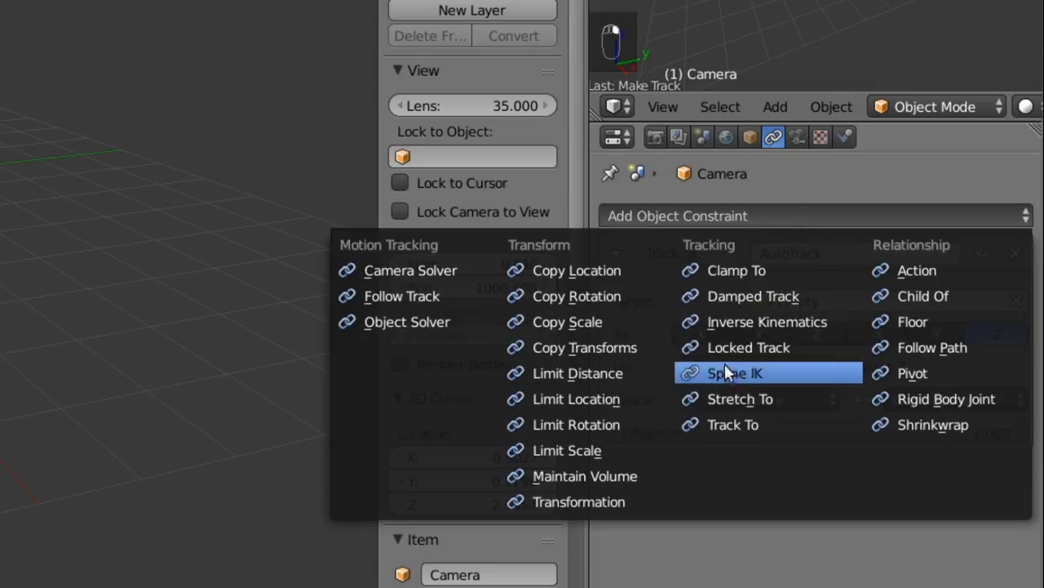
pyautogui.click(741, 201)
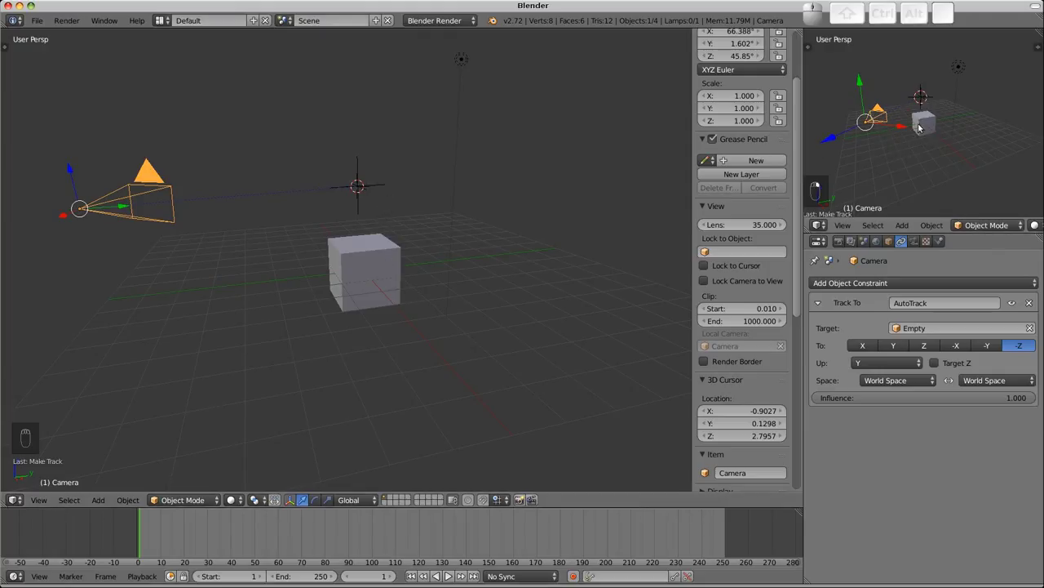
# Show the camera's view in the small viewport and move the Empty to the cube's centre
pyautogui.press('KP_0')
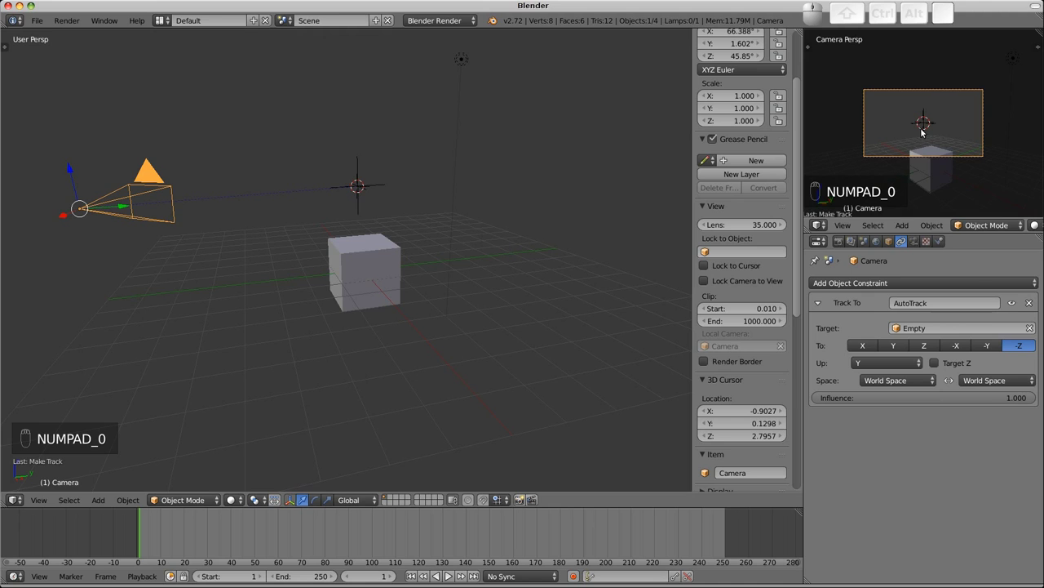
pyautogui.rightClick(356, 184)
pyautogui.press('g')
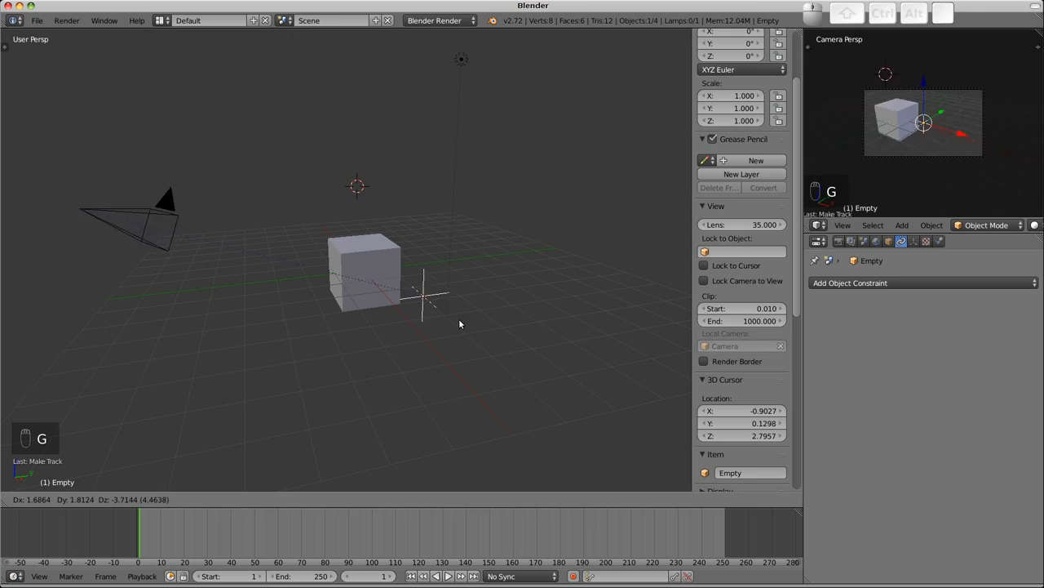
pyautogui.click(369, 302)
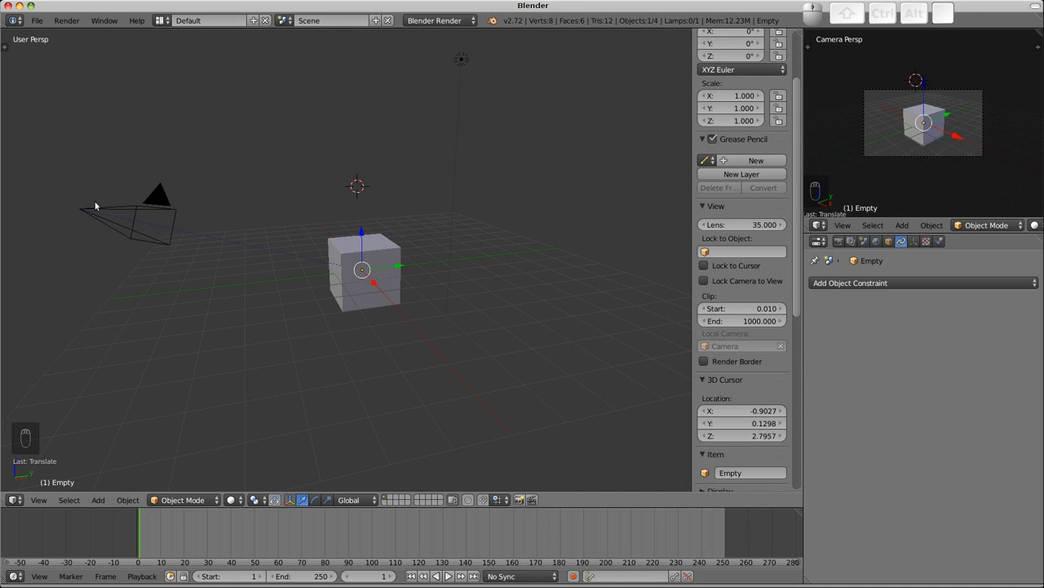
# Nudge the tracking camera to a new position
pyautogui.rightClick(95, 214)
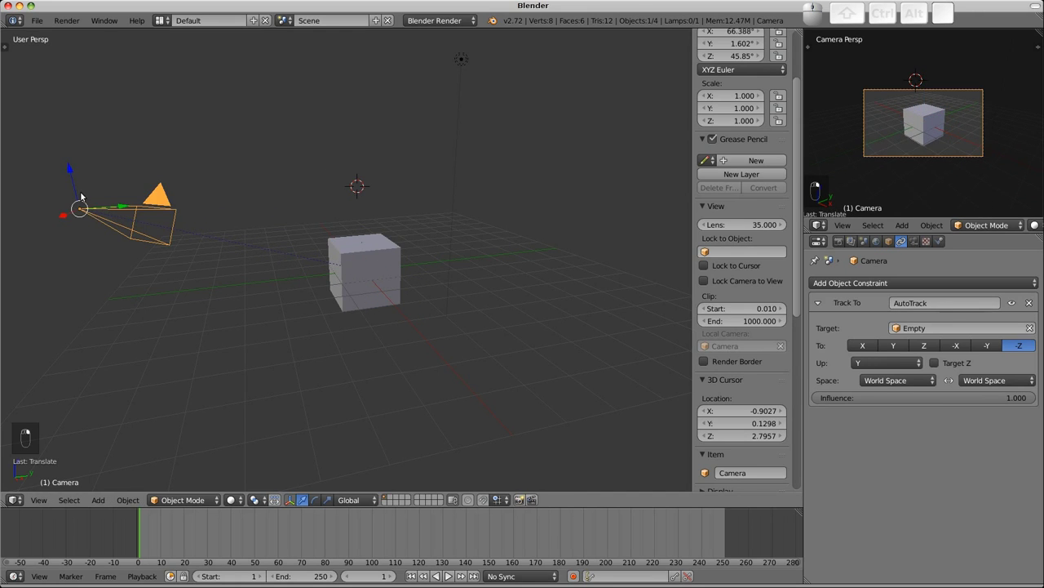
pyautogui.press('g')
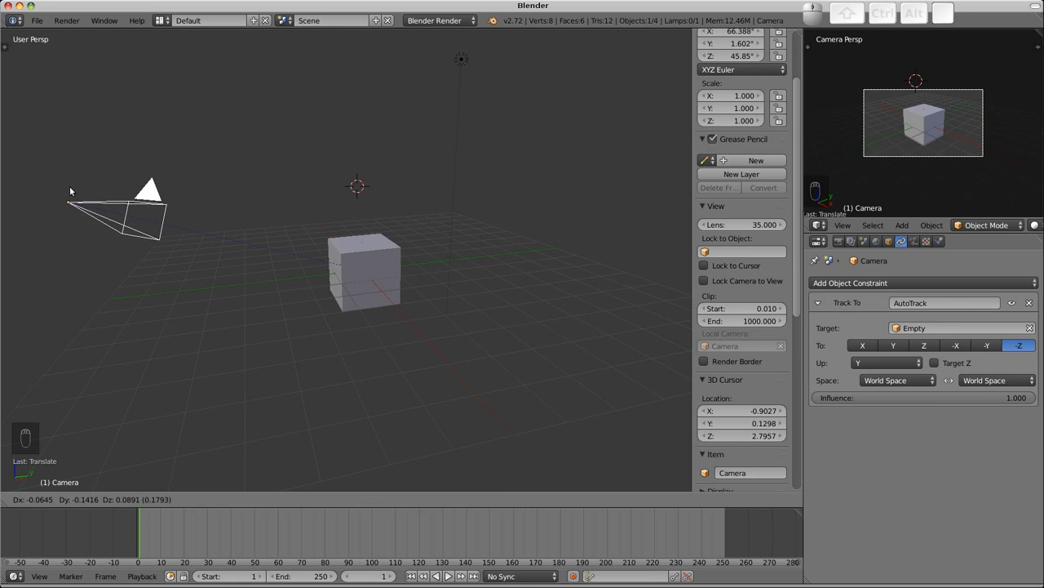
pyautogui.click(70, 191)
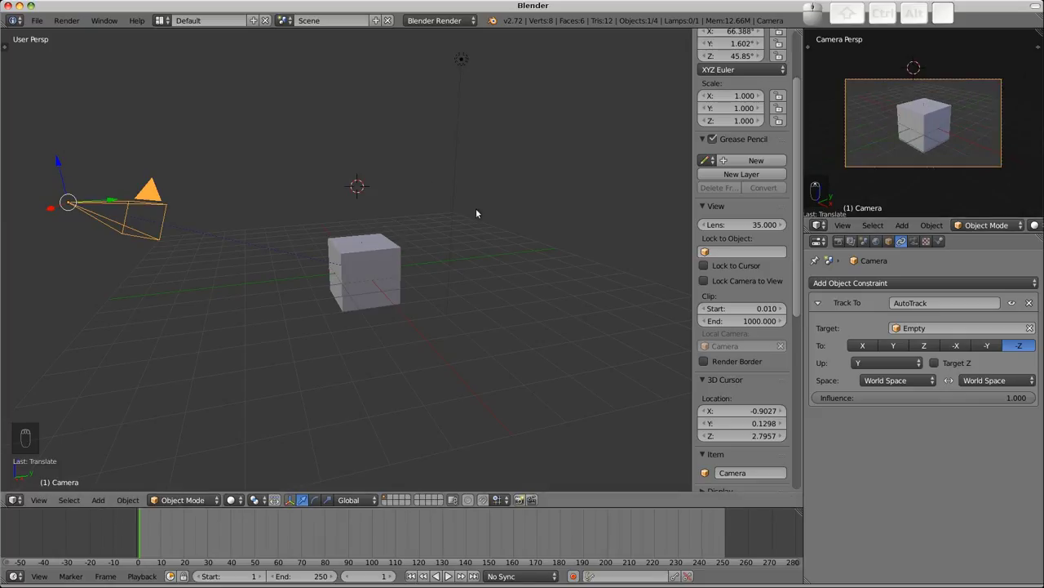
# Render a still of the cube from the camera, then close the render result
pyautogui.click(68, 21)
pyautogui.click(839, 242)
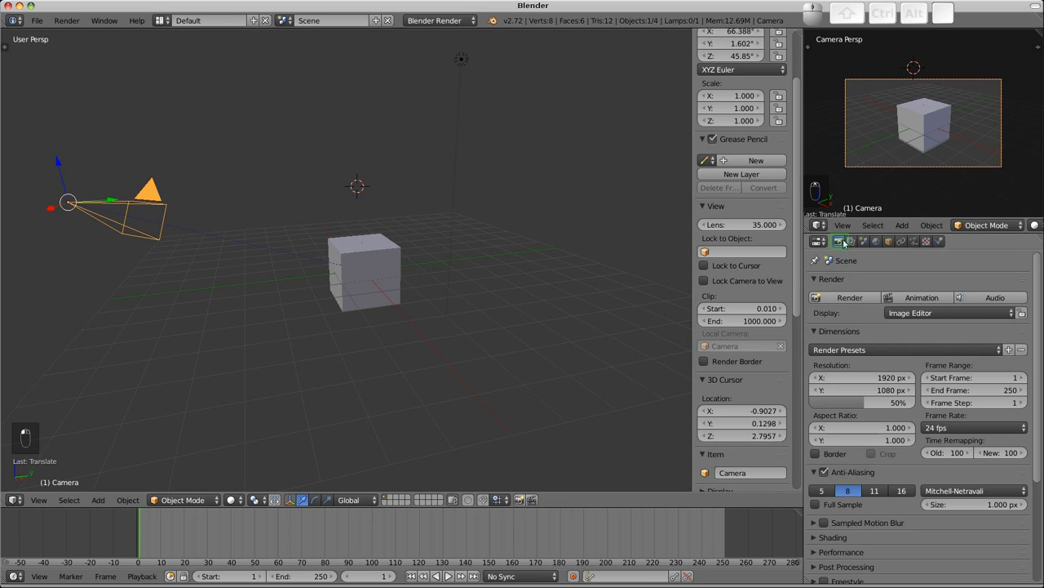
pyautogui.click(847, 299)
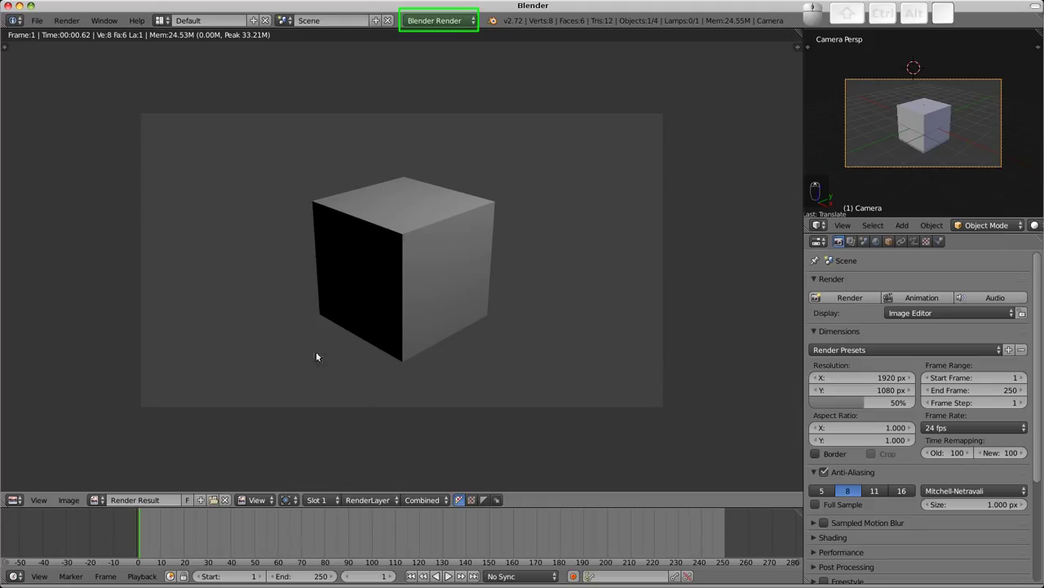
pyautogui.press('Escape')
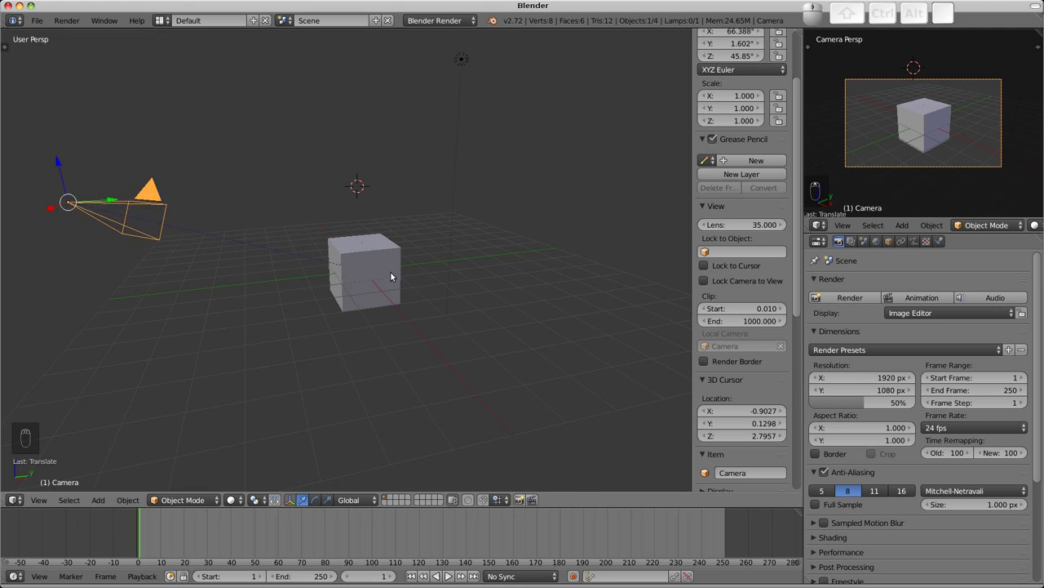
# Change the scene's lamp from a Point lamp to a Sun lamp
pyautogui.moveTo(392, 278); pyautogui.dragTo(441, 304, button='middle')
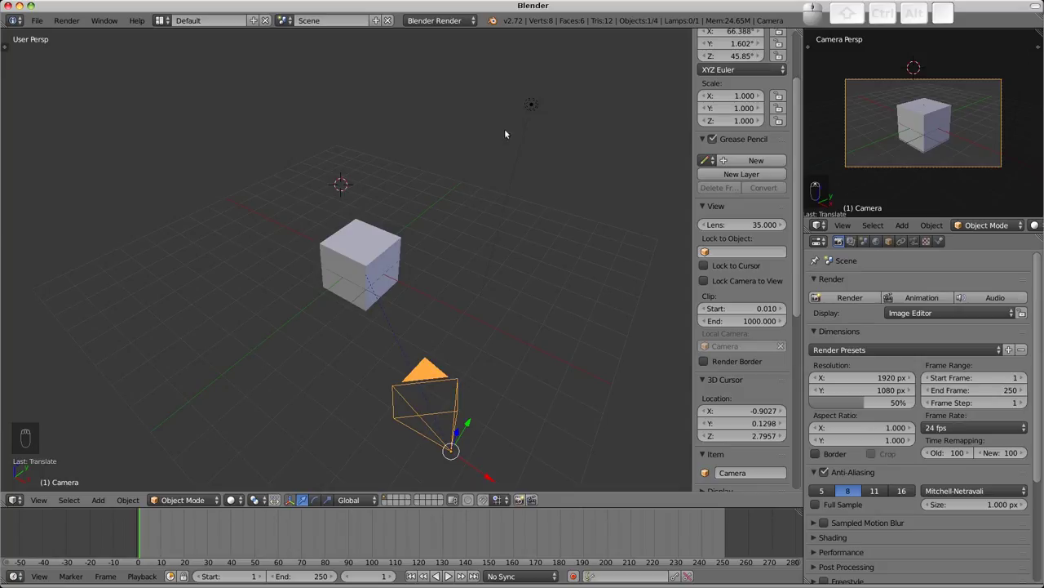
pyautogui.rightClick(529, 107)
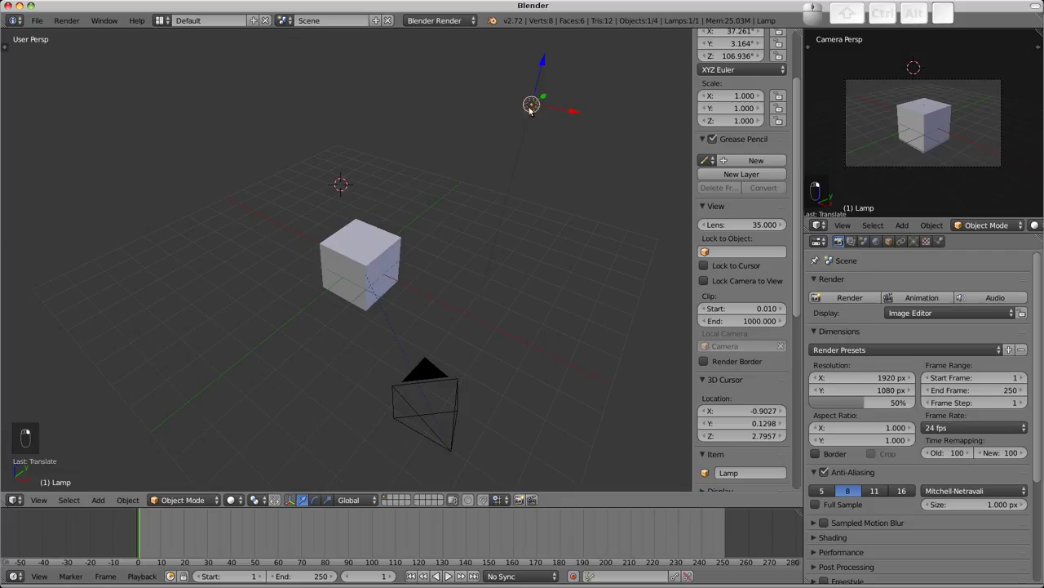
pyautogui.click(914, 241)
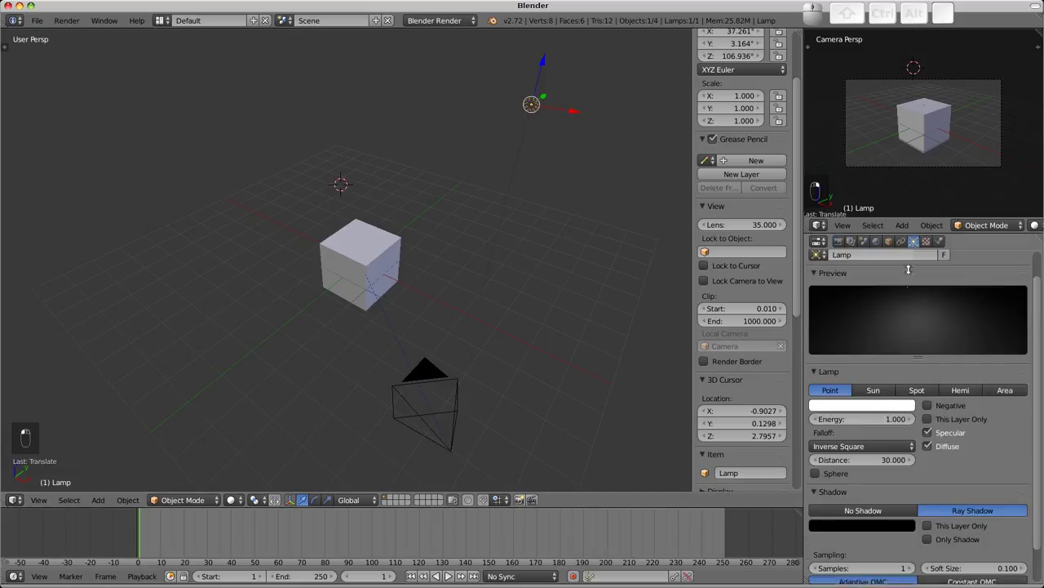
pyautogui.click(875, 390)
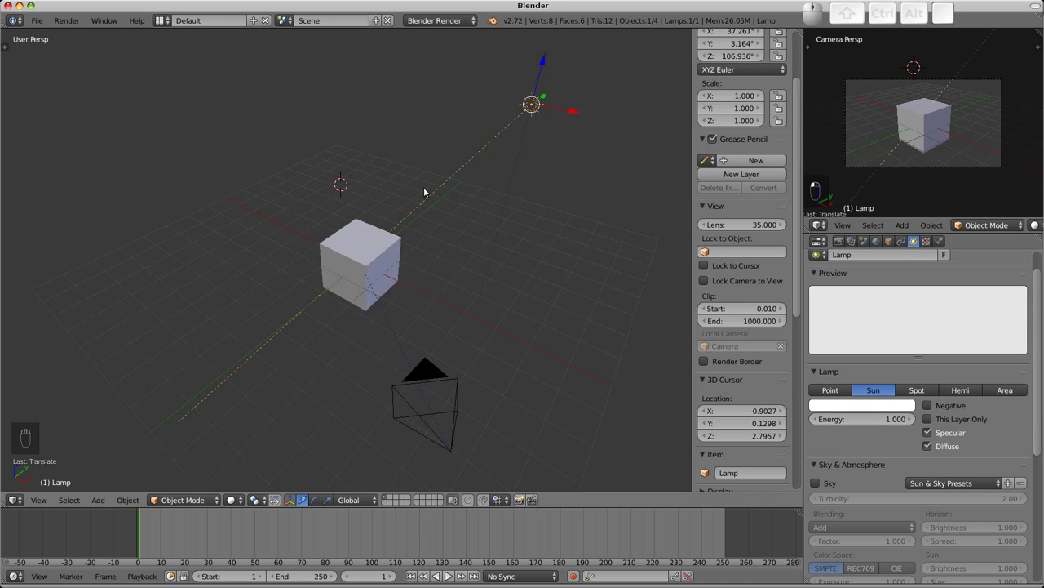
# In top view, rotate, move and re-rotate the sun lamp around the cube
pyautogui.press('KP_7')
pyautogui.press('r')
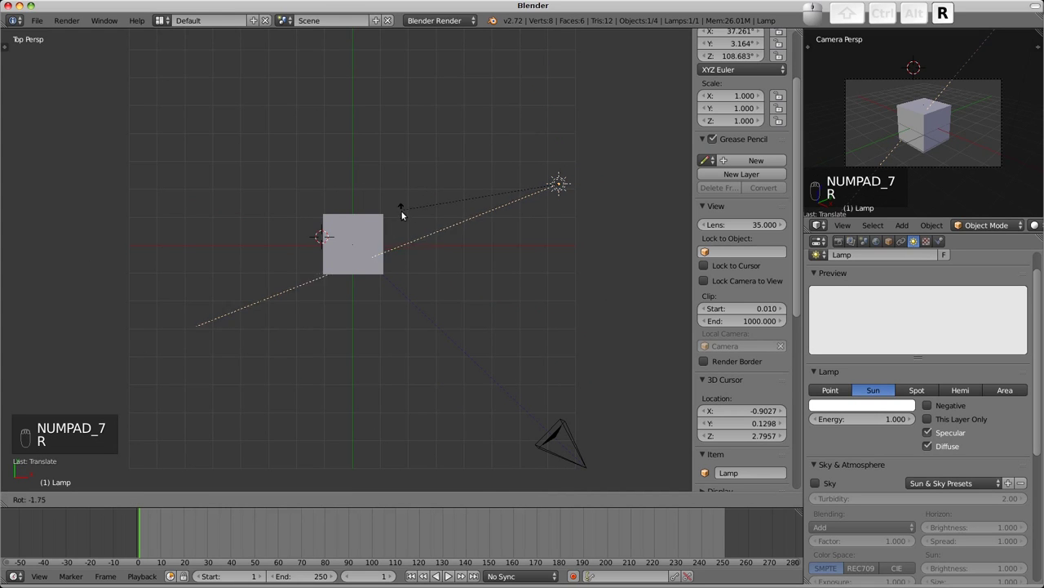
pyautogui.click(404, 241)
pyautogui.press('g')
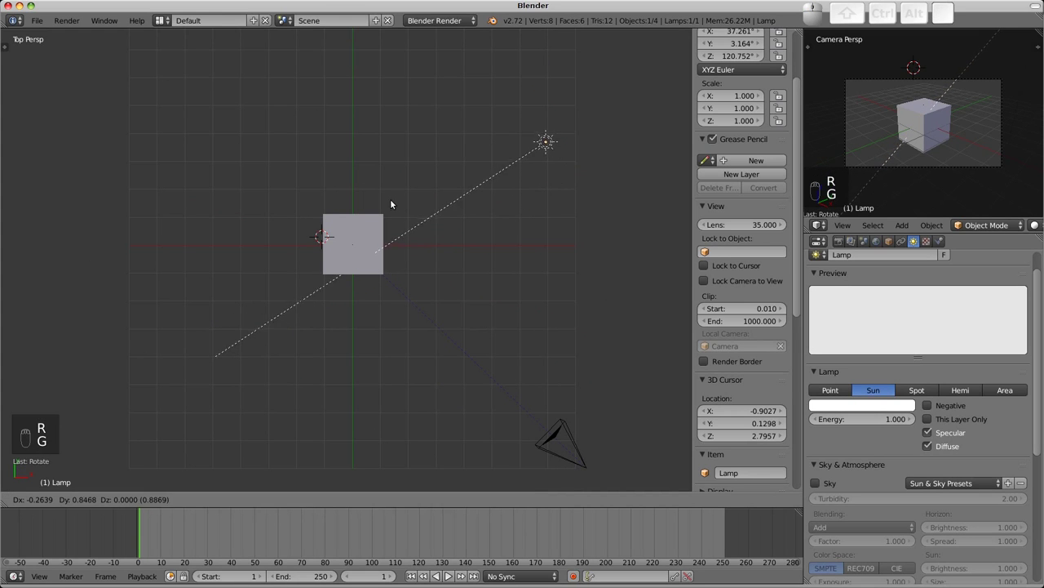
pyautogui.click(389, 207)
pyautogui.press('r')
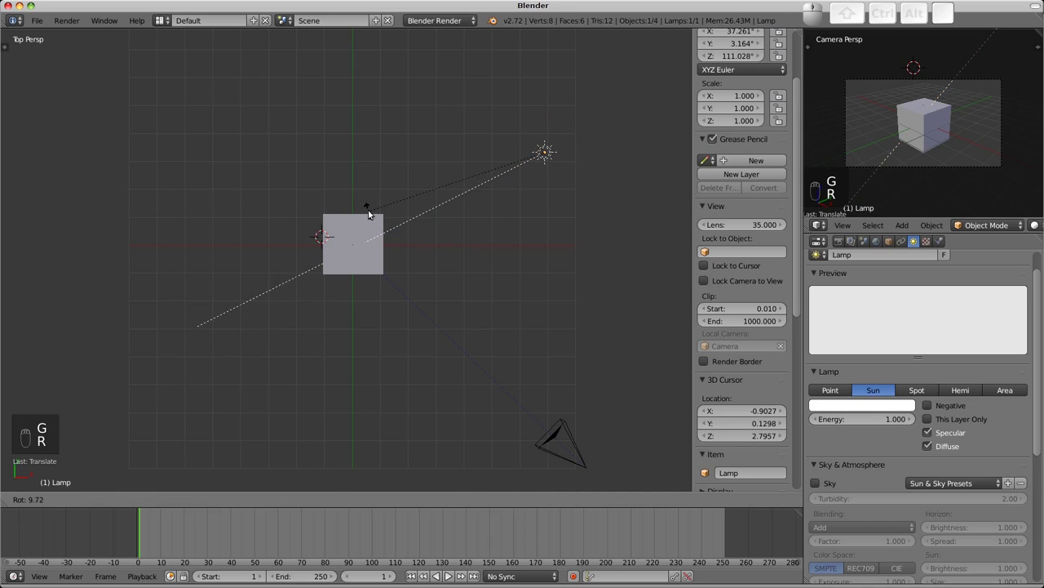
pyautogui.click(367, 216)
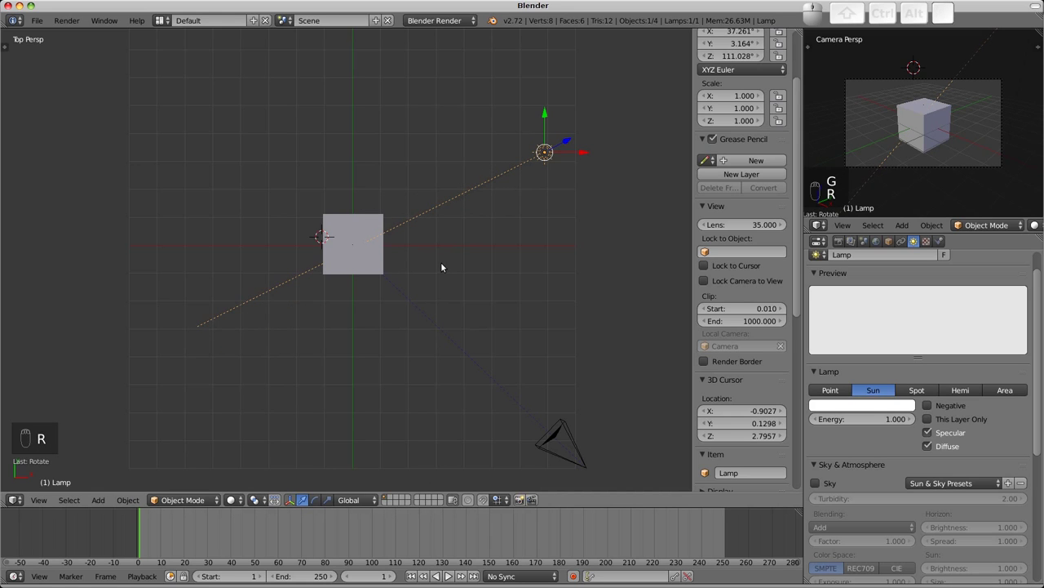
# In front view, raise the sun lamp up-right and re-aim it to 67.628°, -8.36°, 109.611°
pyautogui.press('KP_1')
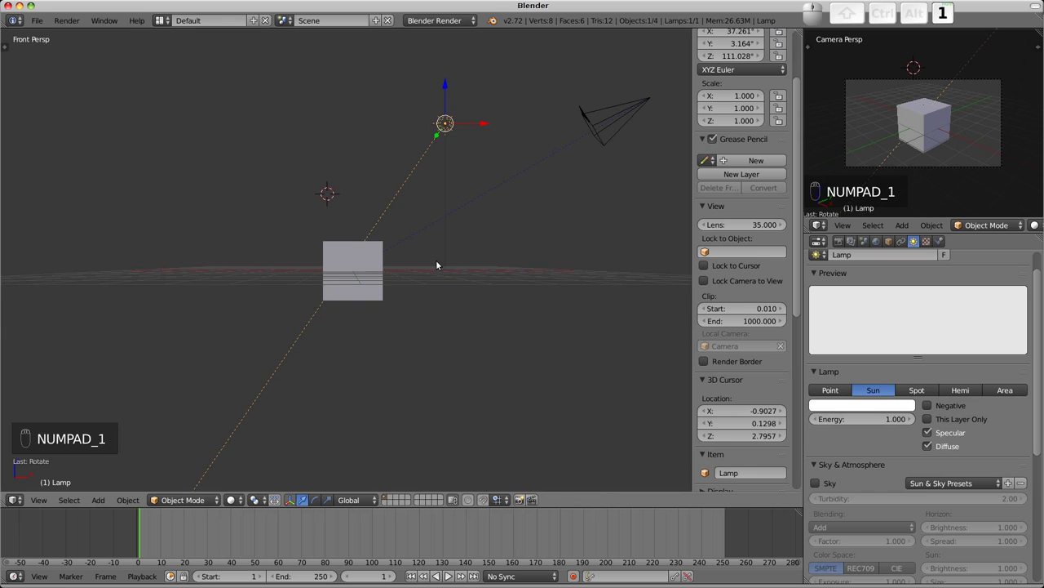
pyautogui.press('g')
pyautogui.click(393, 173)
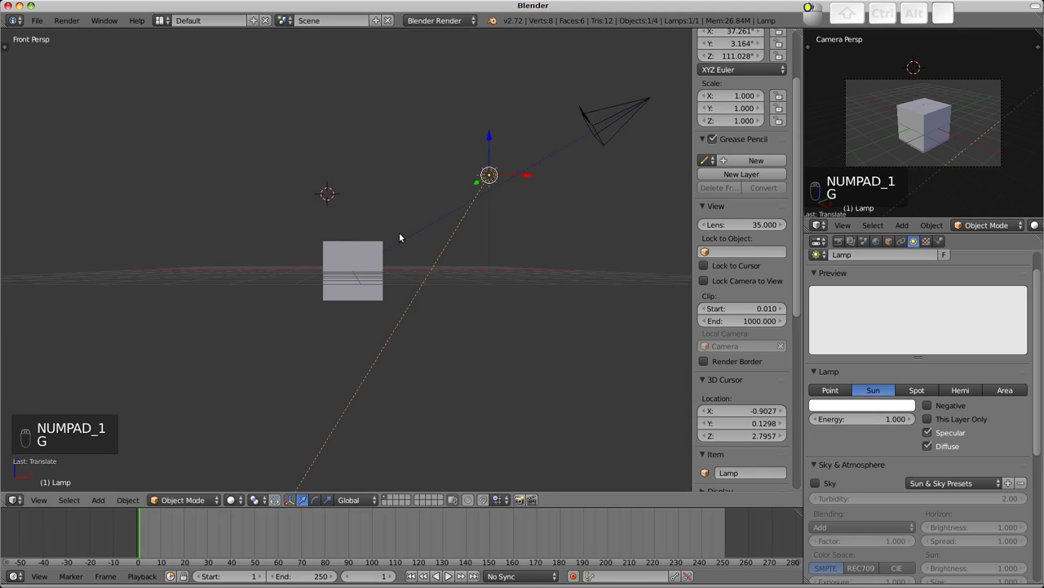
pyautogui.press('r')
pyautogui.click(351, 225)
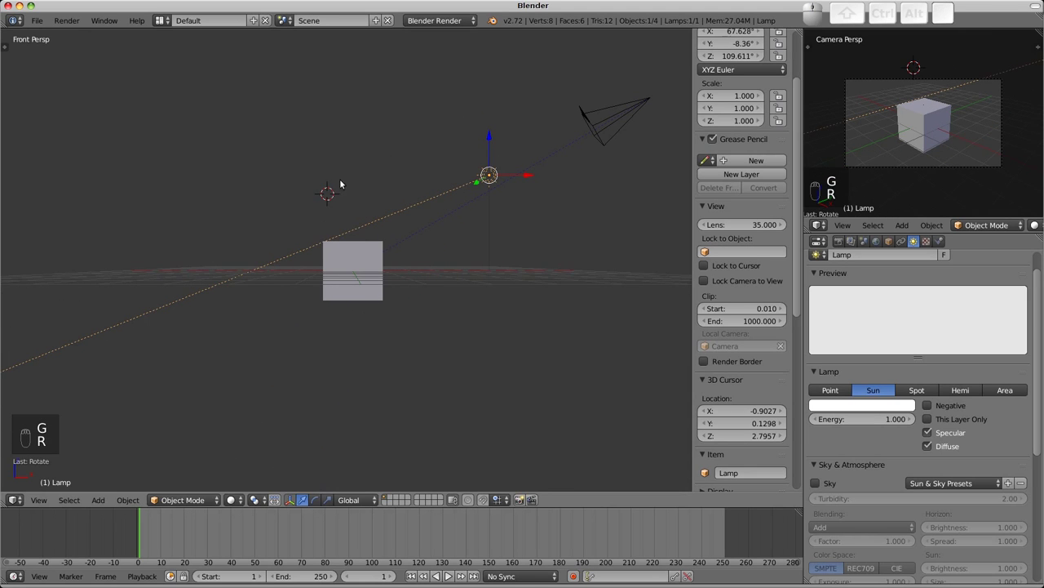
pyautogui.press('KP_7')
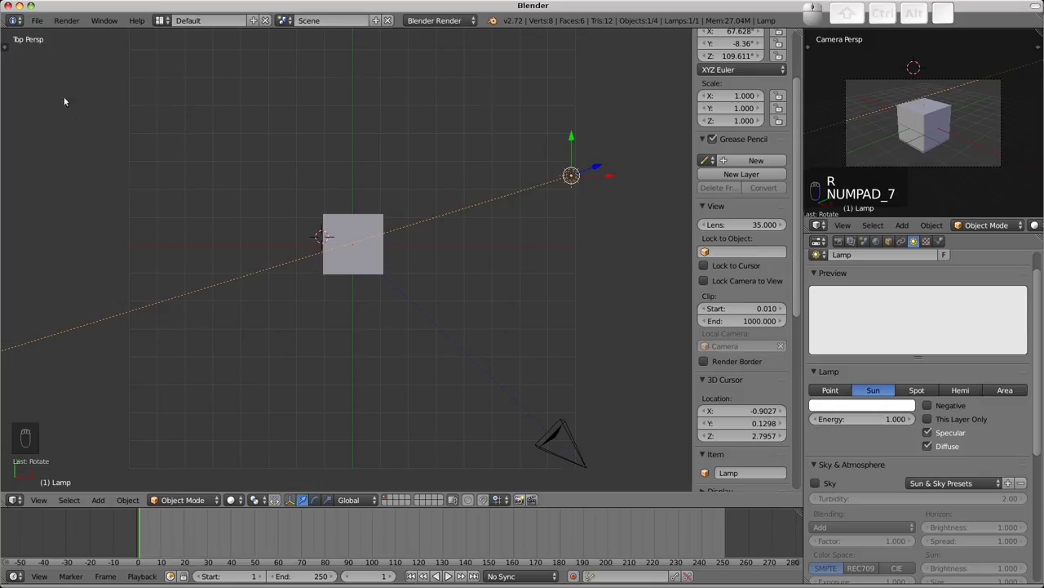
# Duplicate the sun lamp as Lamp.001, placed lower-left of the cube and rotated -59.456° on Z
pyautogui.click(7, 49)
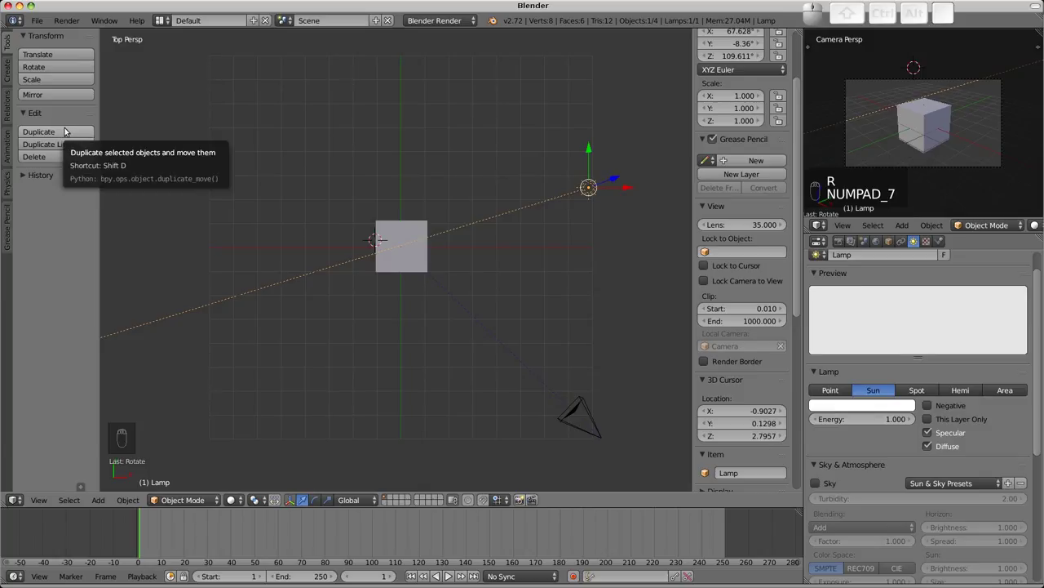
pyautogui.hotkey('shift', 'd')
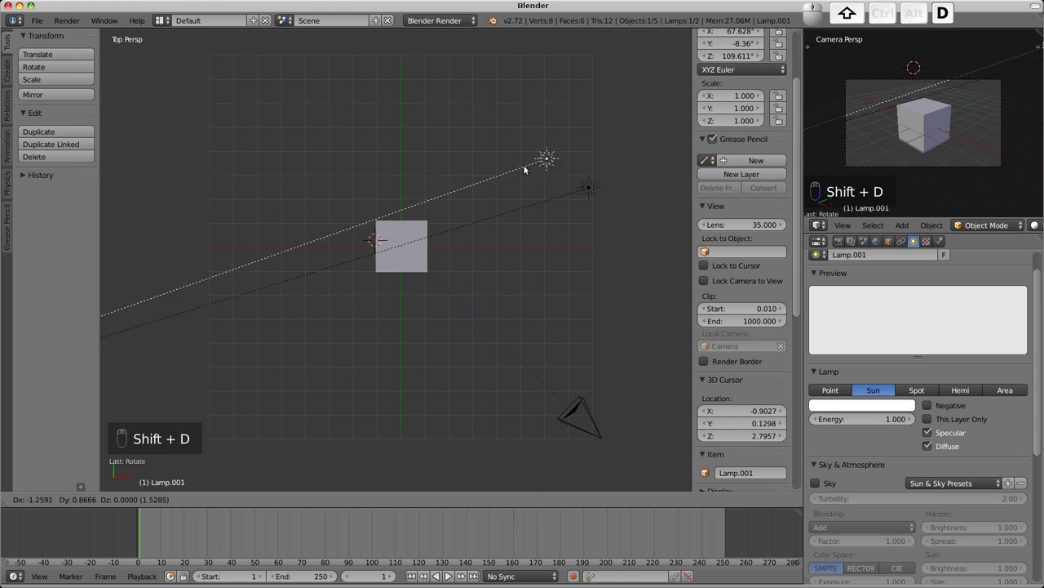
pyautogui.click(286, 319)
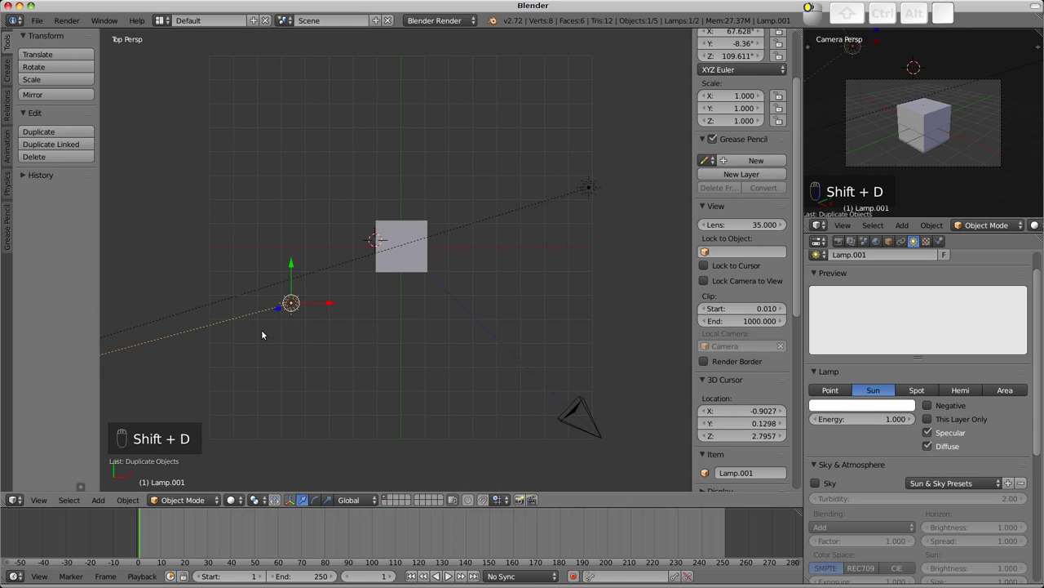
pyautogui.press('r')
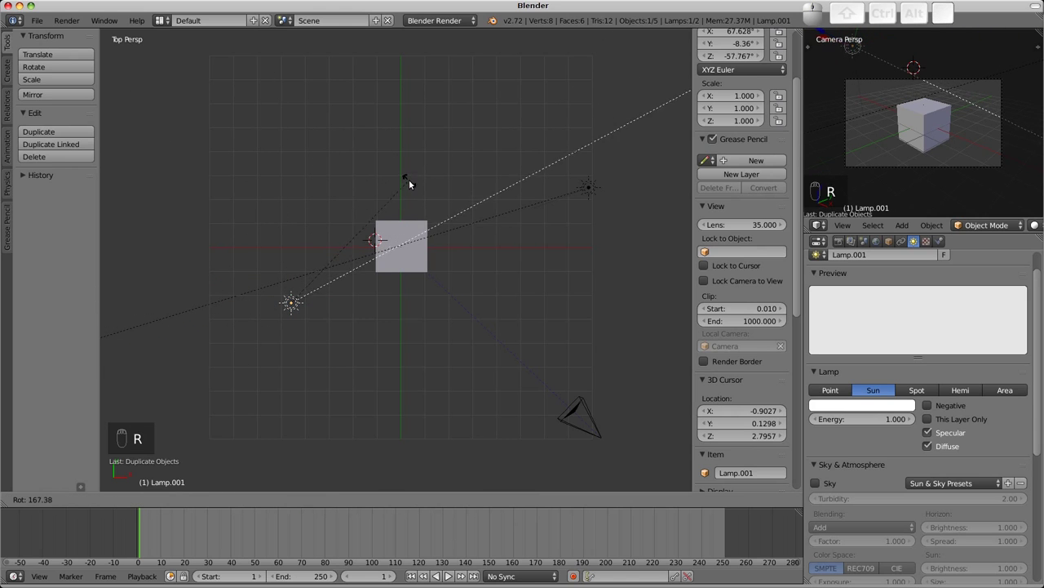
pyautogui.click(412, 189)
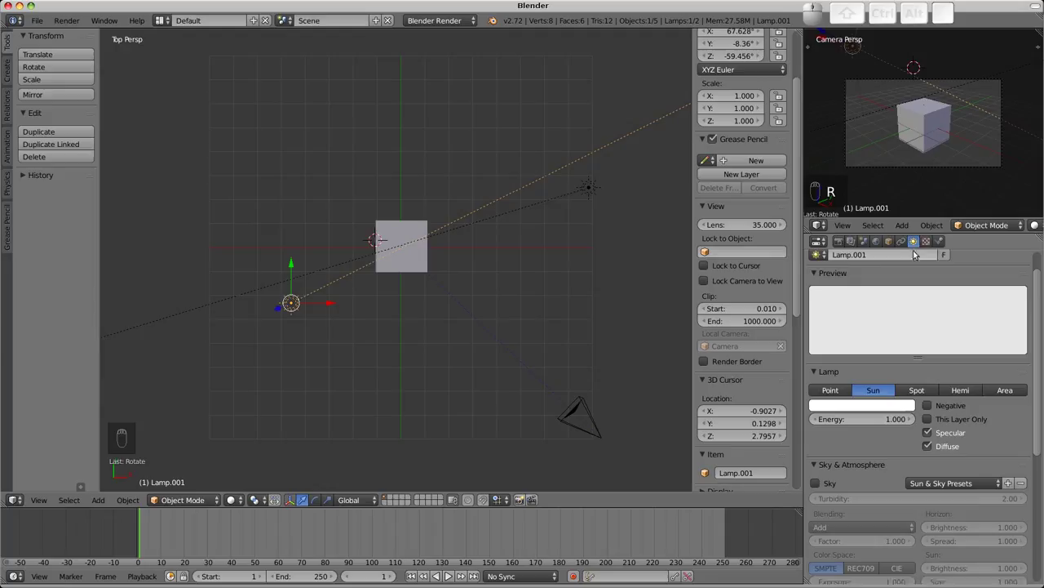
# Make Lamp.001 a Hemi lamp with energy 0.250 and a lavender colour
pyautogui.click(960, 391)
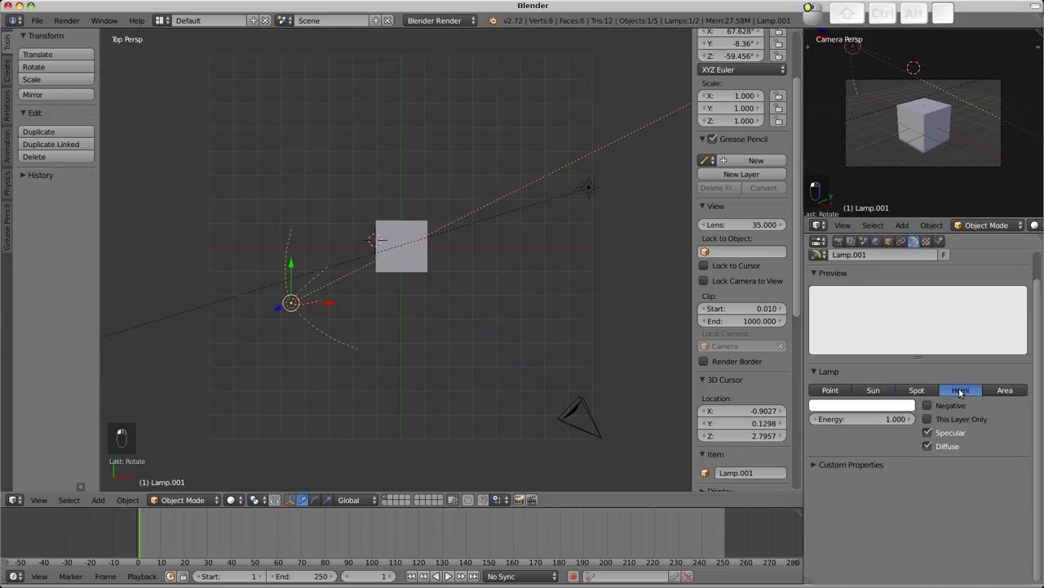
pyautogui.click(875, 419)
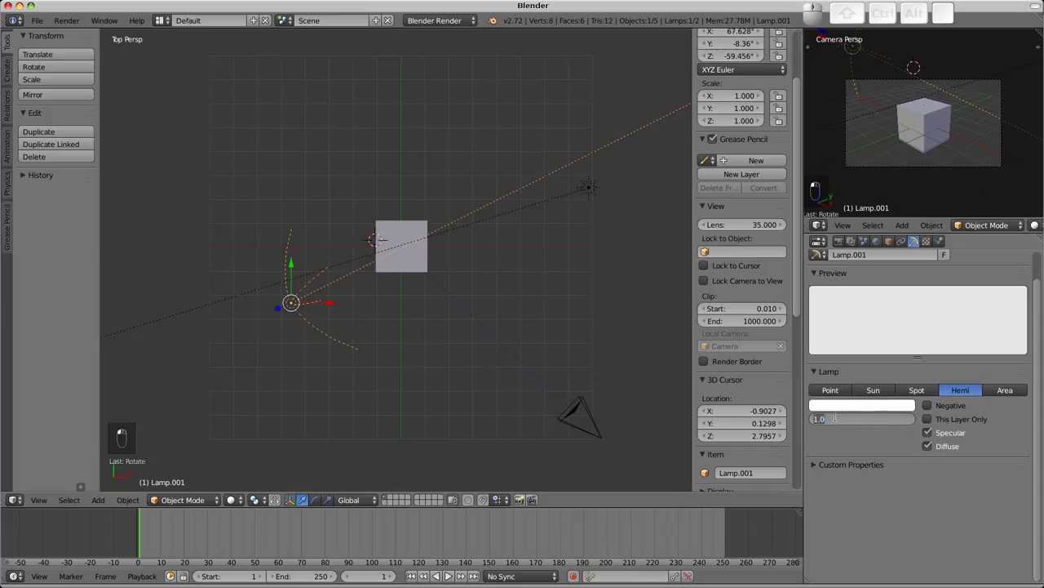
pyautogui.write('25')
pyautogui.press('Return')
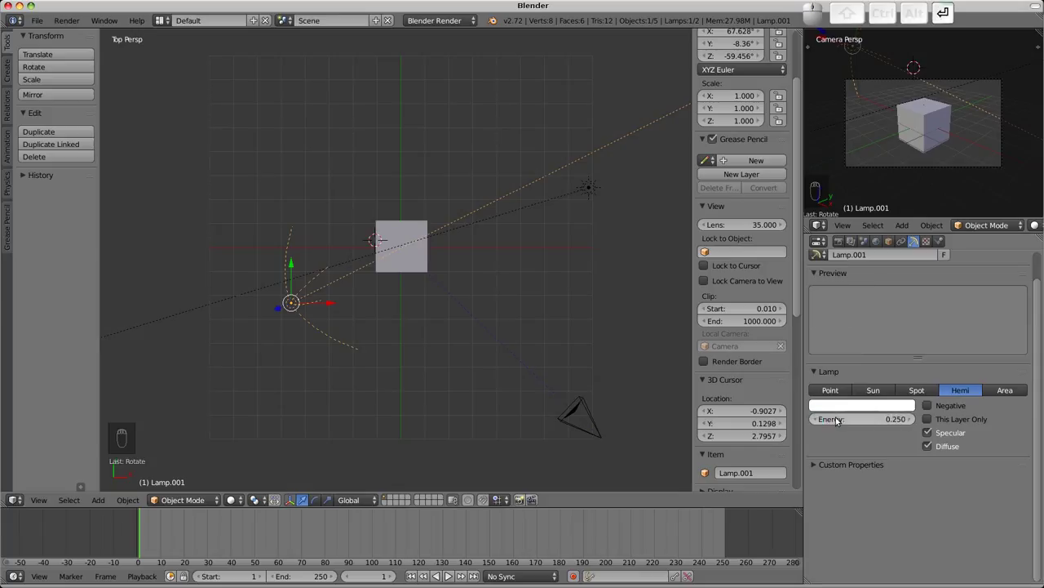
pyautogui.click(858, 408)
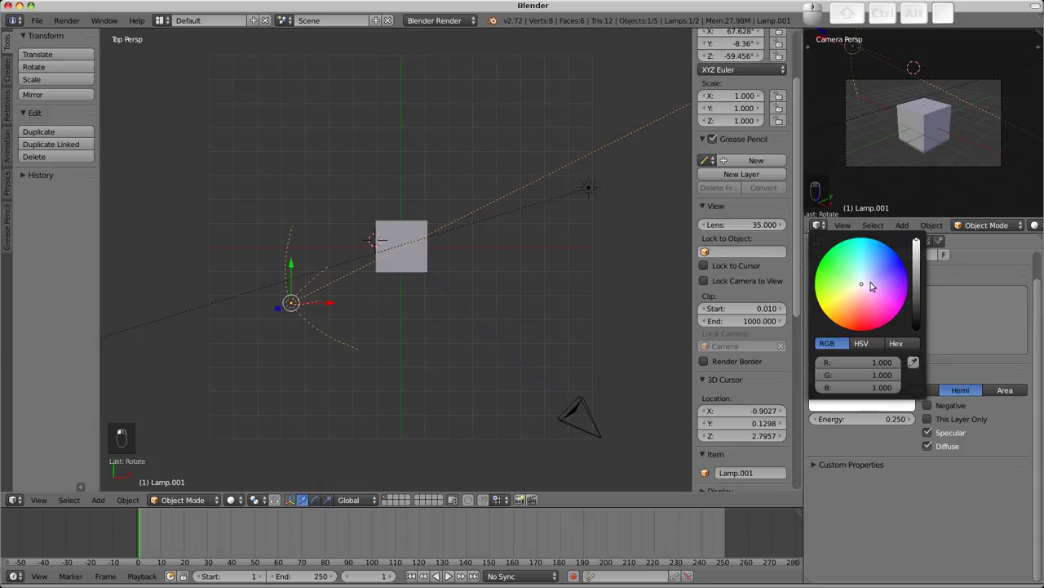
pyautogui.click(872, 283)
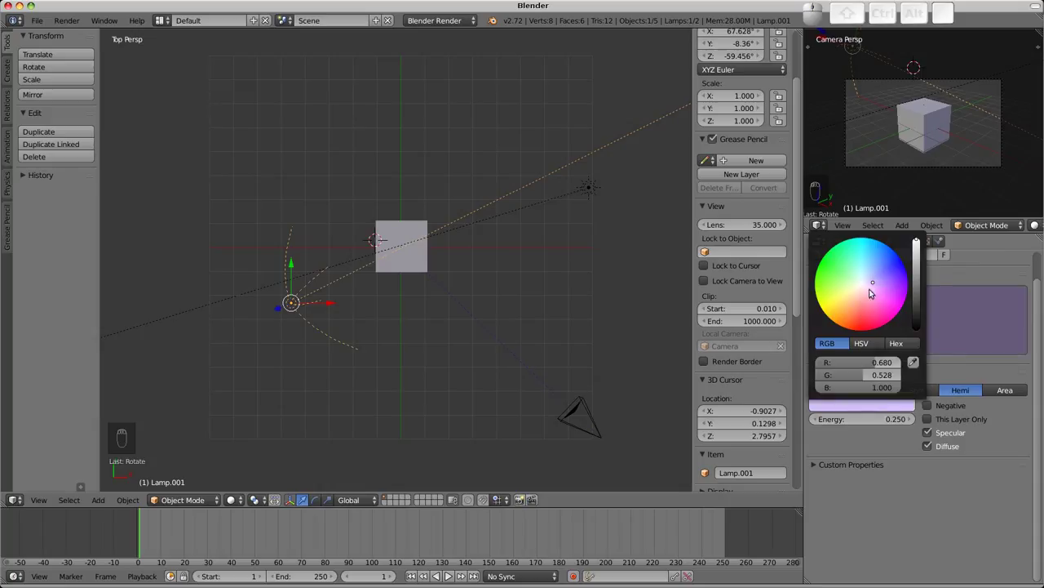
# Tint the sun lamp a pale peach colour
pyautogui.rightClick(589, 188)
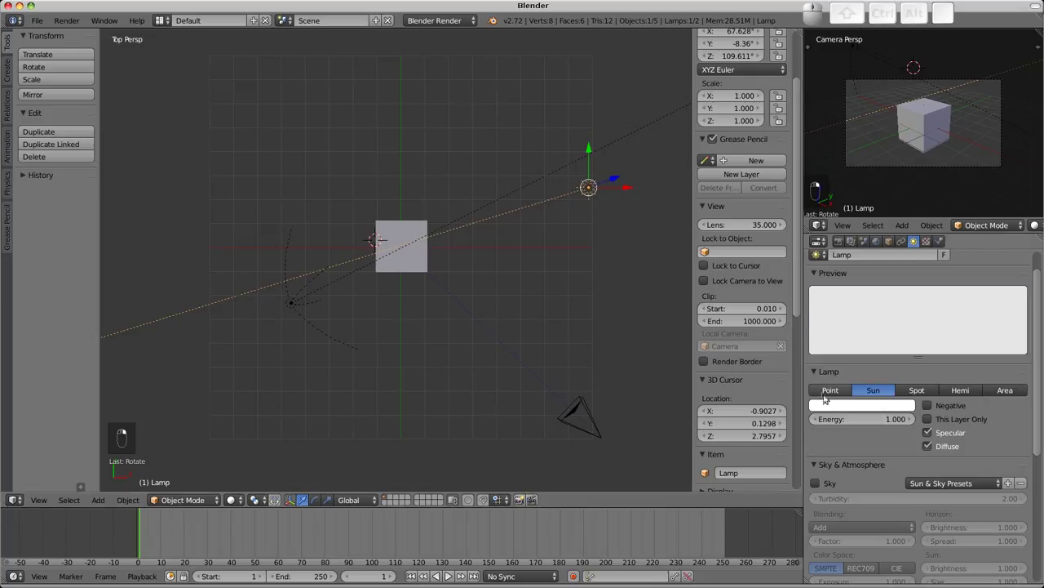
pyautogui.click(868, 406)
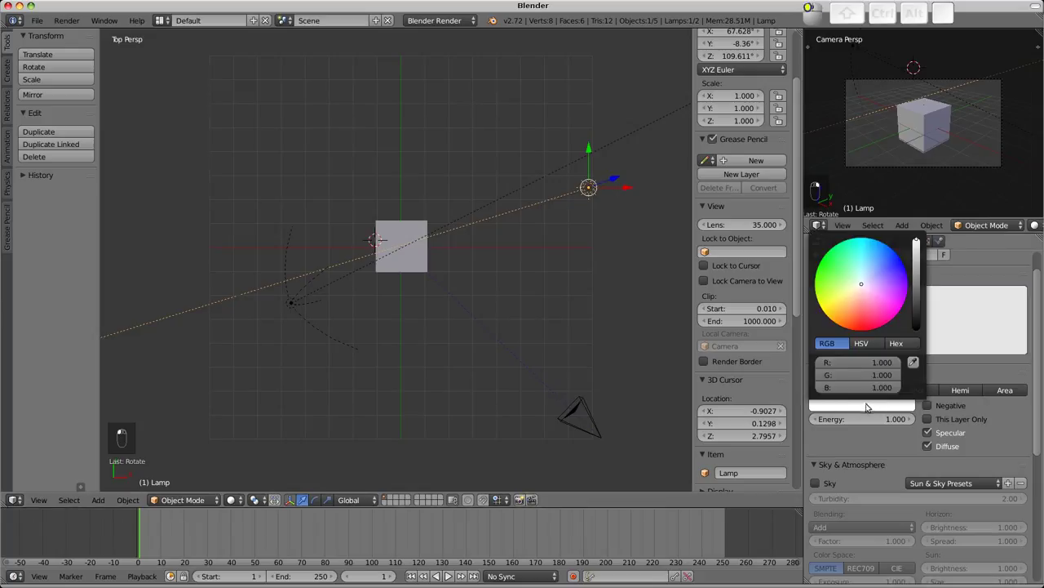
pyautogui.click(855, 297)
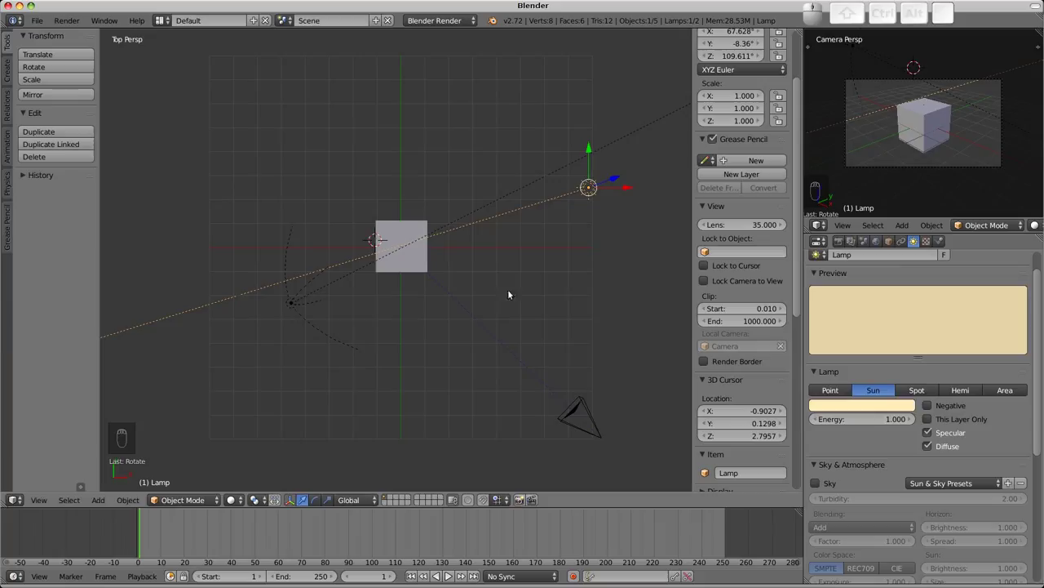
pyautogui.click(854, 408)
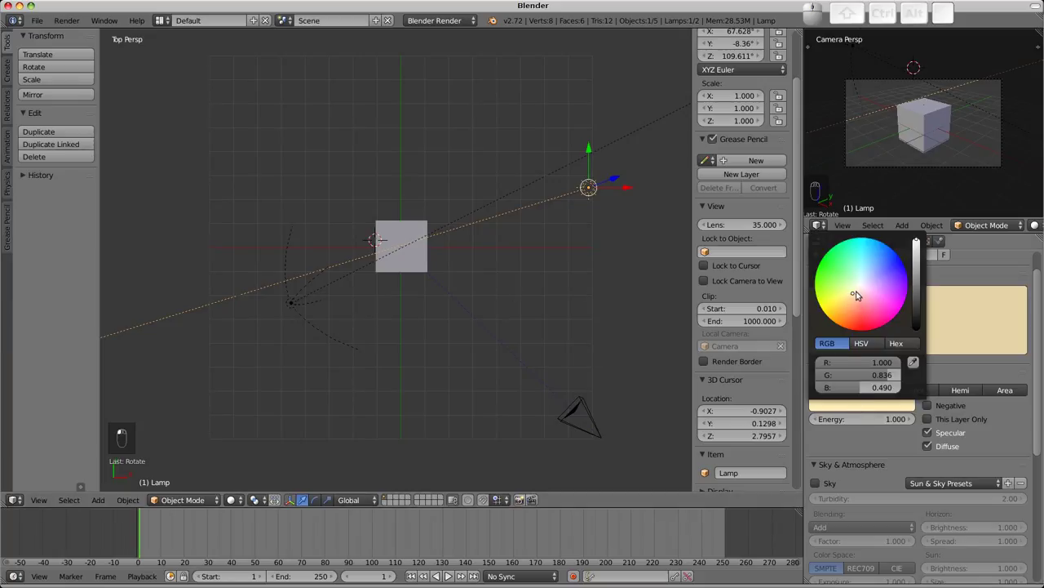
pyautogui.click(857, 297)
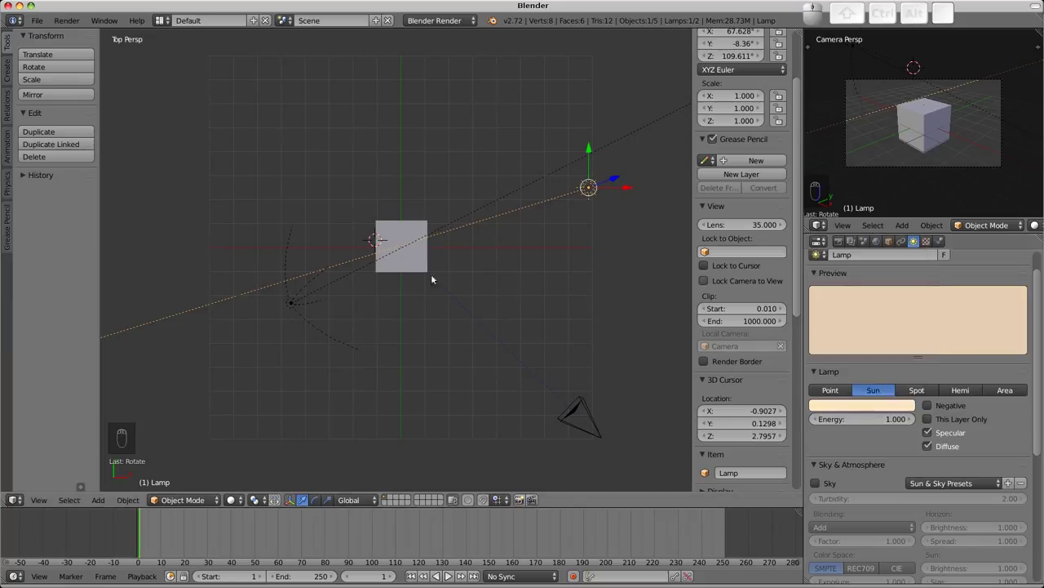
# Render the scene, lighten the sun lamp to near-white, and re-render the cube
pyautogui.press('F12')
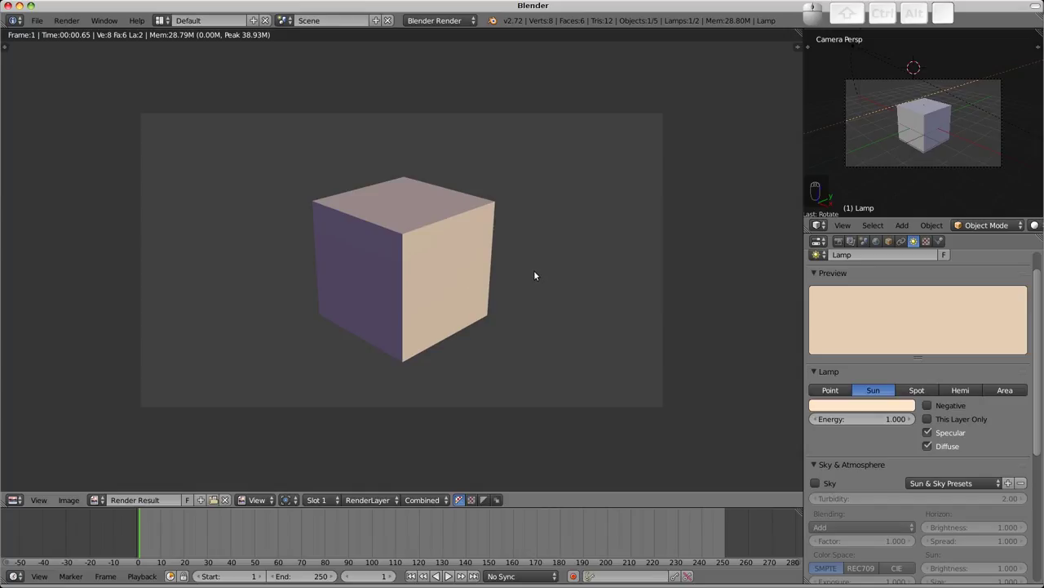
pyautogui.click(841, 405)
pyautogui.click(859, 292)
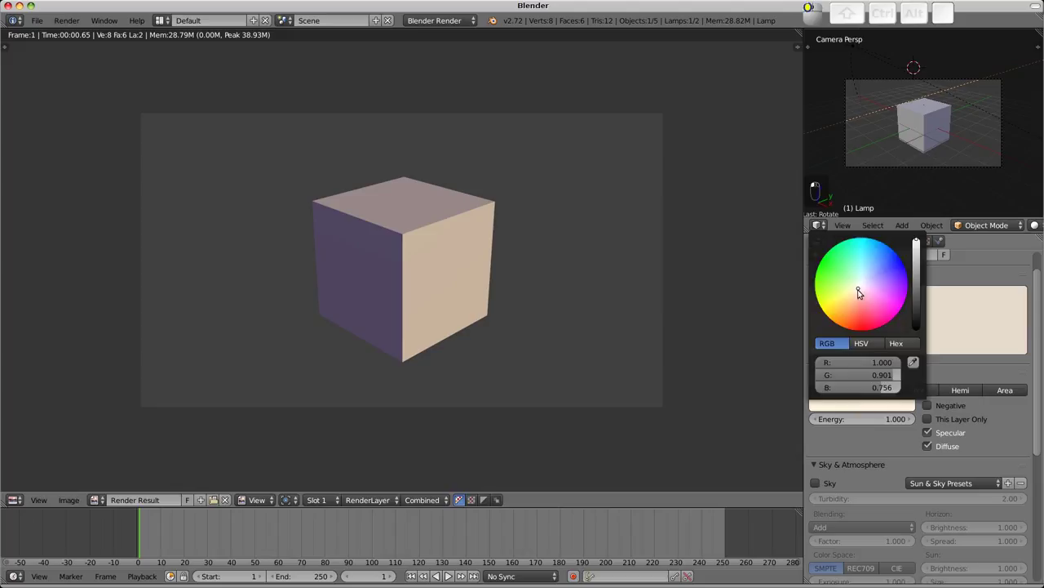
pyautogui.press('F12')
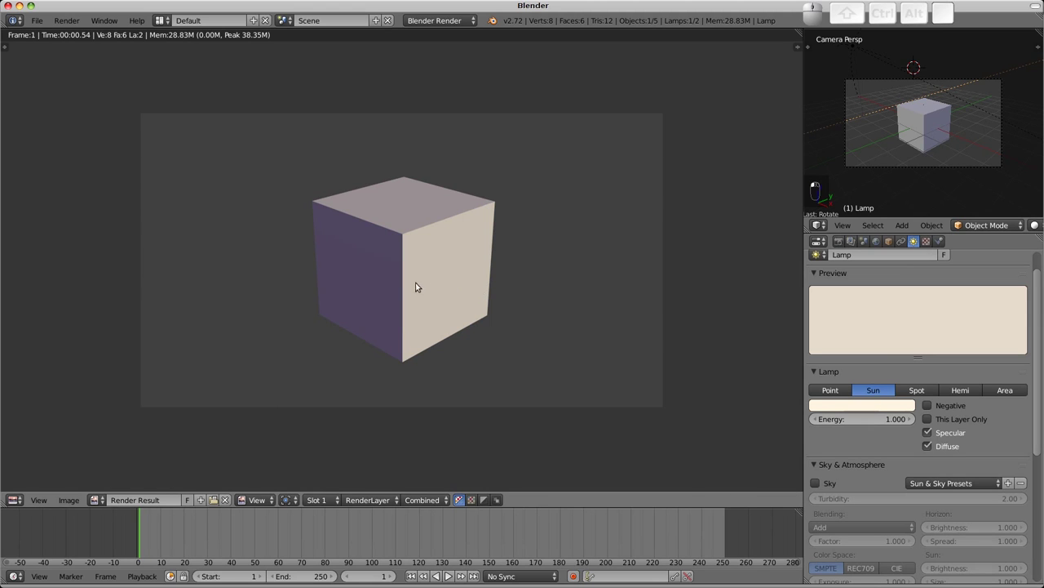
pyautogui.press('Escape')
# Orbit the viewport to a tilted perspective around the cube
pyautogui.moveTo(415, 286); pyautogui.dragTo(411, 252, button='middle')
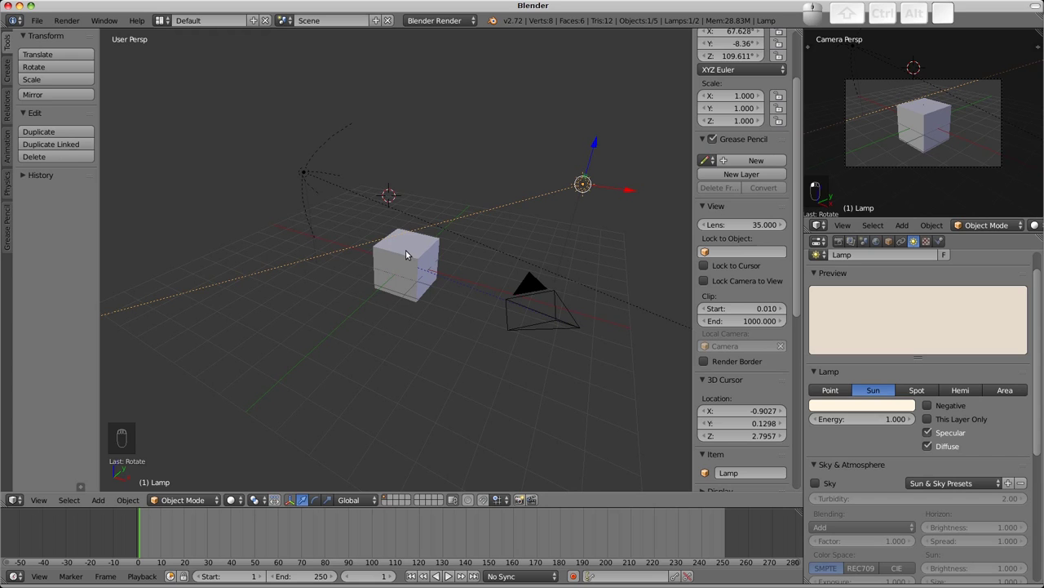
pyautogui.moveTo(422, 294); pyautogui.dragTo(447, 284, button='middle')
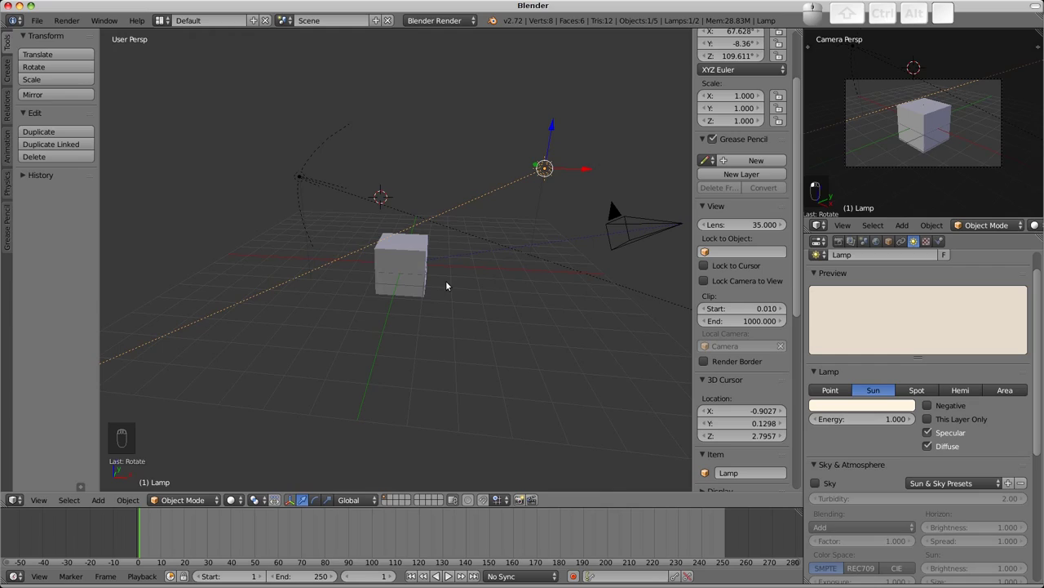